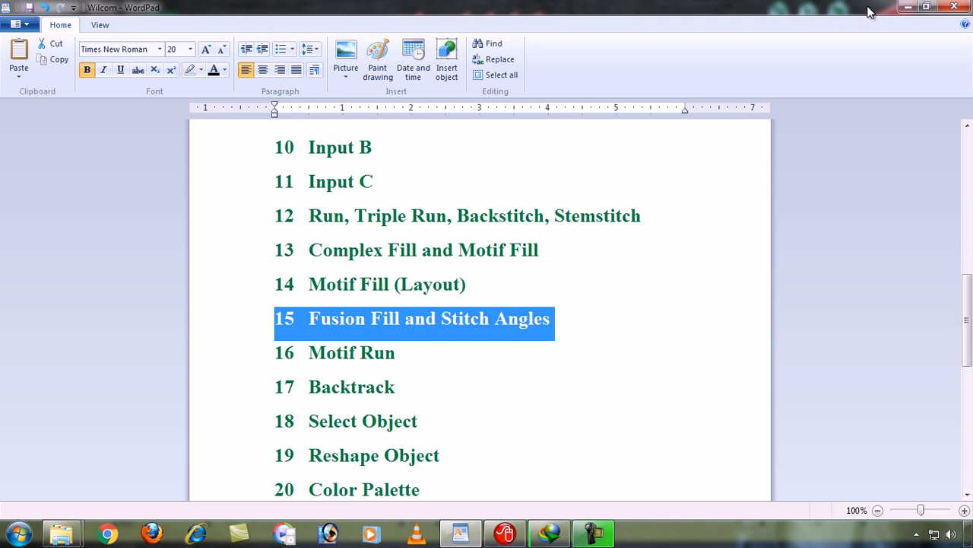
# Step: Switch to Wilcom ES-65 Designer and draw a circle about 39 mm in diameter with the Ellipse tool
pyautogui.click(908, 7)
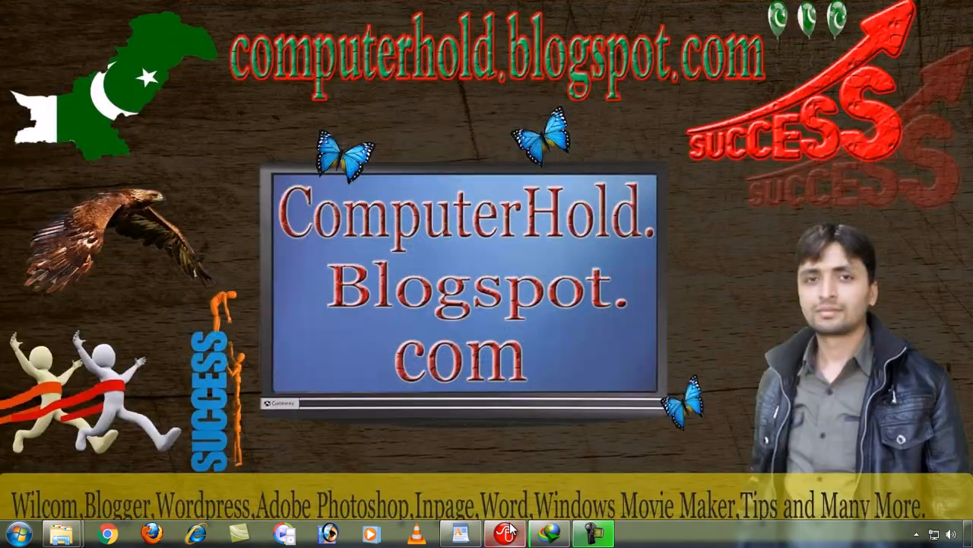
pyautogui.click(506, 533)
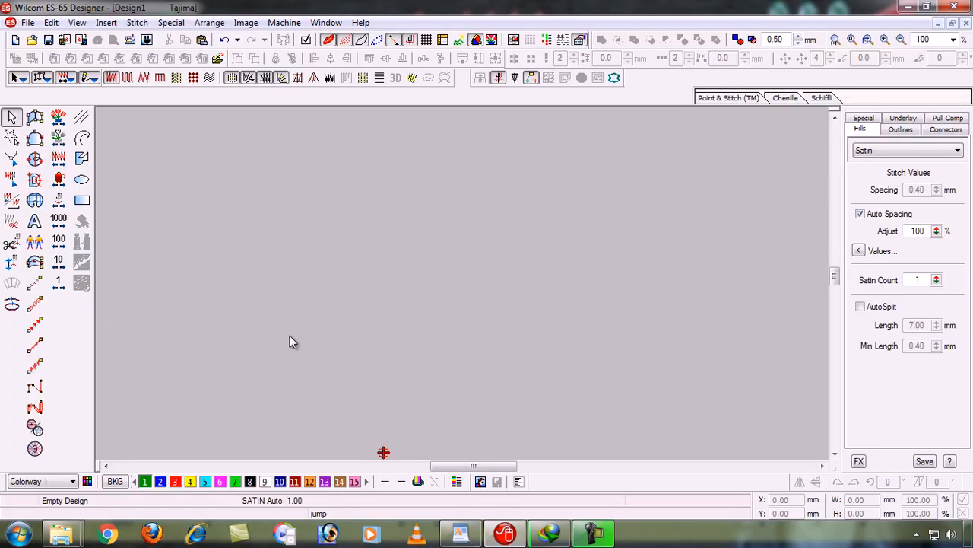
pyautogui.click(37, 181)
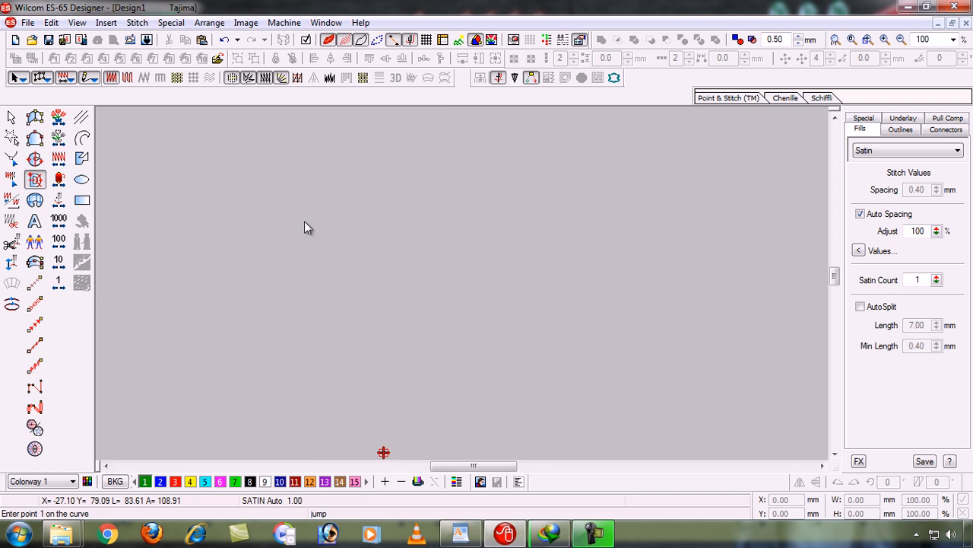
pyautogui.click(81, 178)
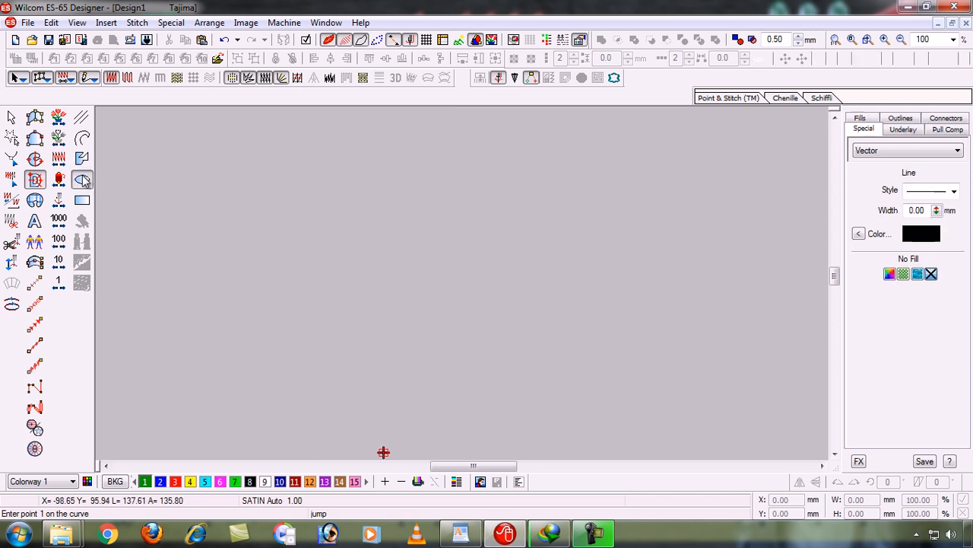
pyautogui.click(383, 451)
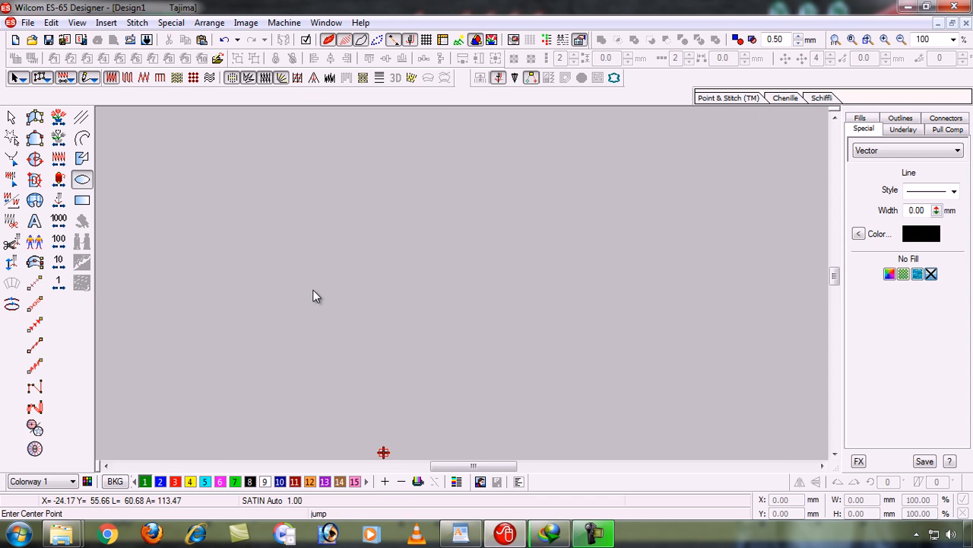
pyautogui.click(368, 239)
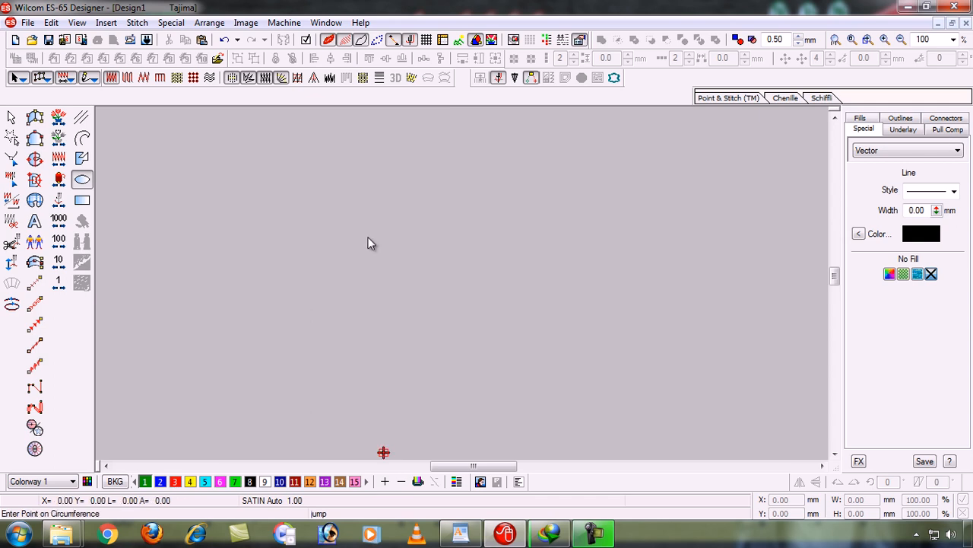
pyautogui.click(404, 281)
pyautogui.press('Return')
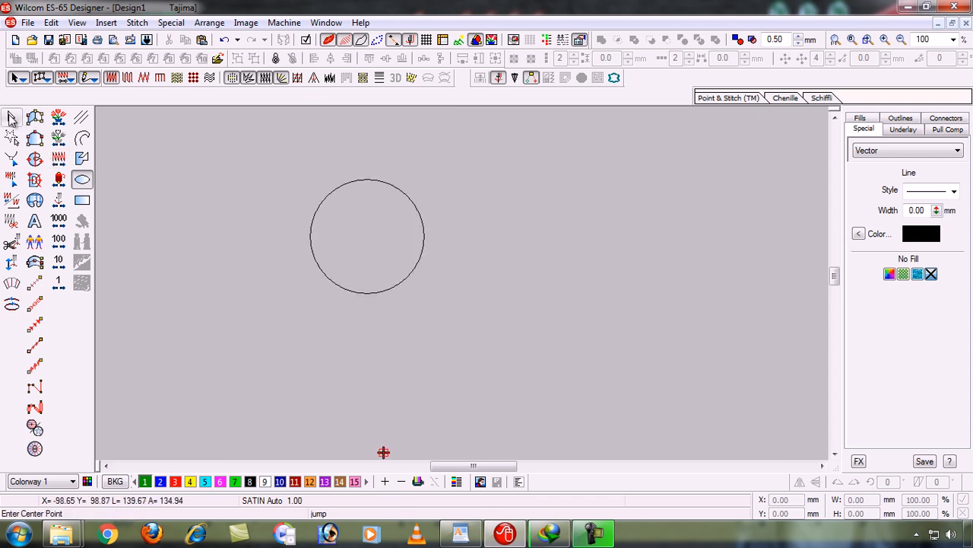
# Step: Apply Fusion Fill to the drawn circle and set its entry and exit points beside the outline
pyautogui.click(11, 118)
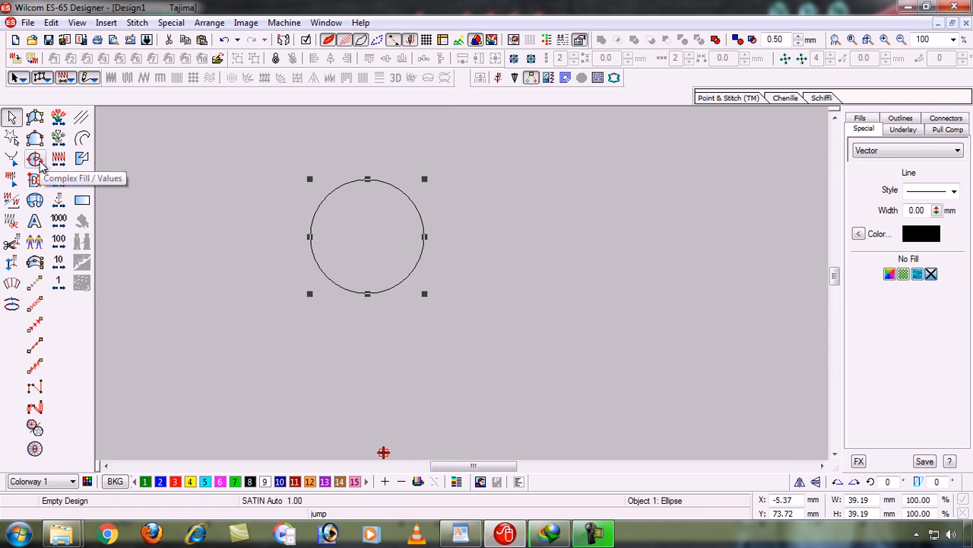
pyautogui.click(34, 179)
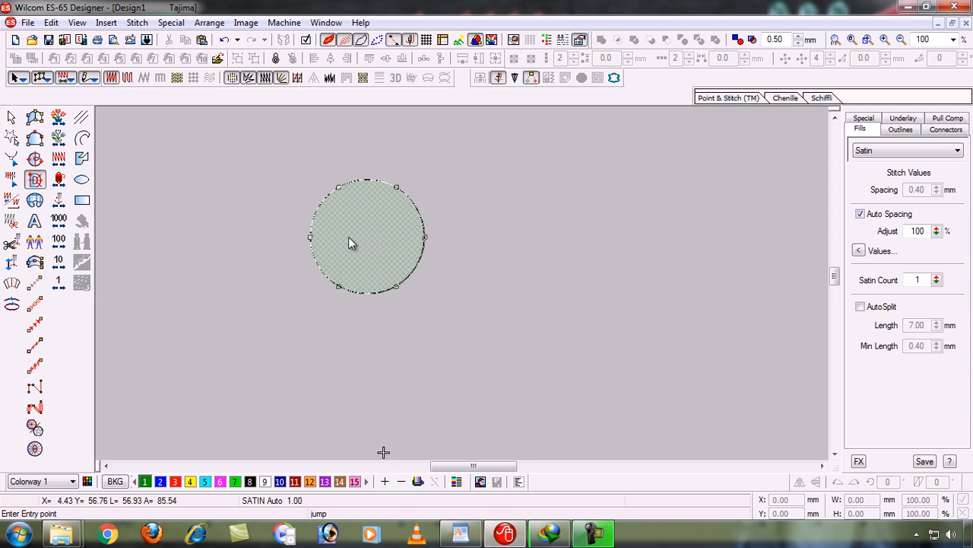
pyautogui.press('c')
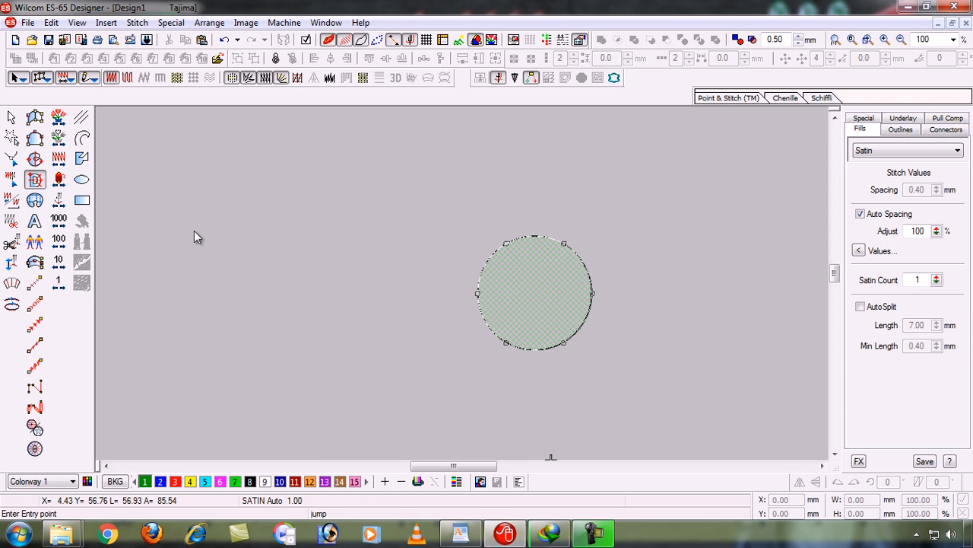
pyautogui.press('c')
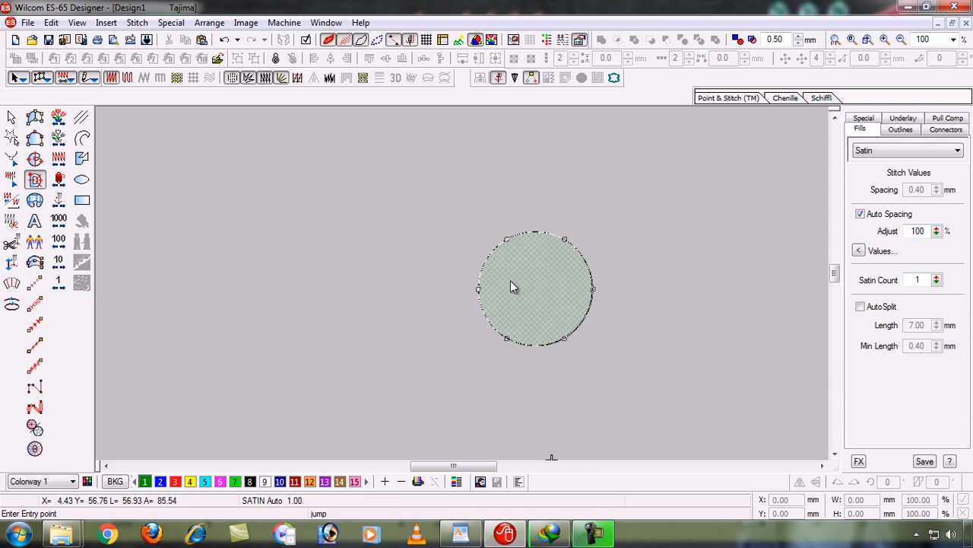
pyautogui.click(470, 251)
pyautogui.click(458, 247)
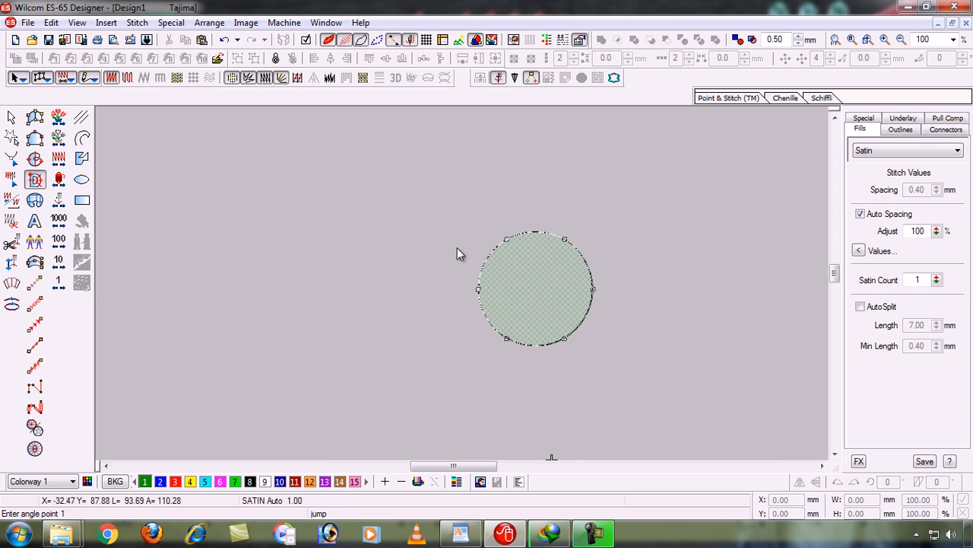
# Step: Define four roughly horizontal stitch angle lines across the circle, spaced from its upper edge to its lower edge, and generate the fill
pyautogui.click(458, 248)
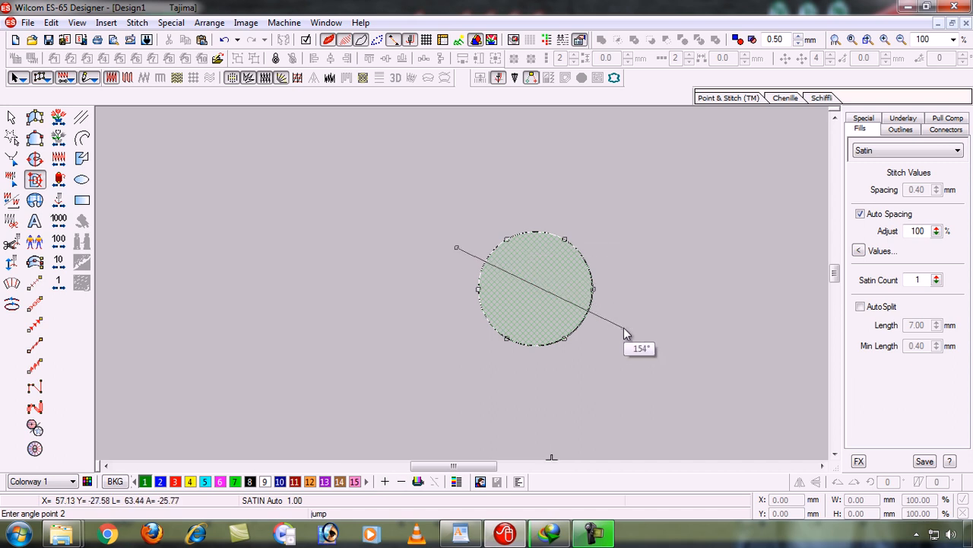
pyautogui.click(644, 246)
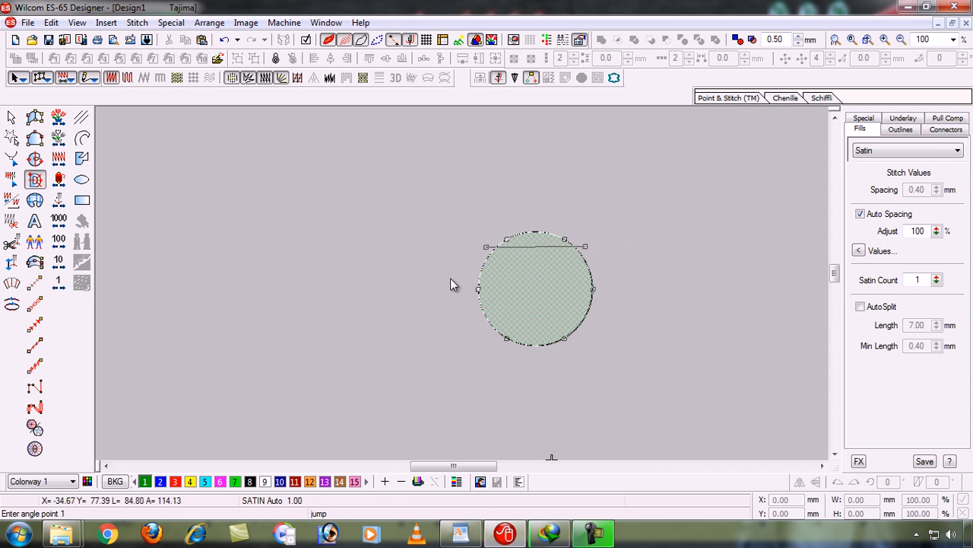
pyautogui.click(451, 279)
pyautogui.click(641, 280)
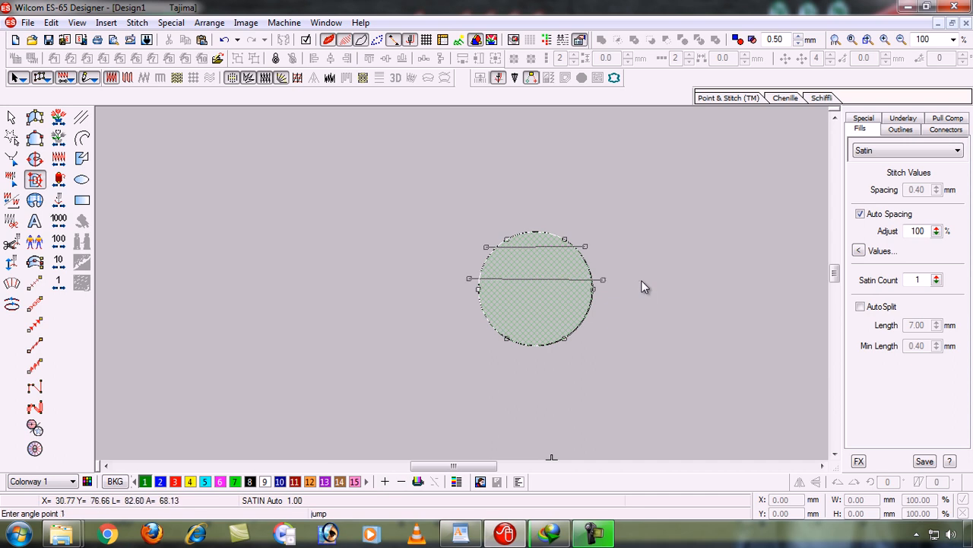
pyautogui.click(456, 310)
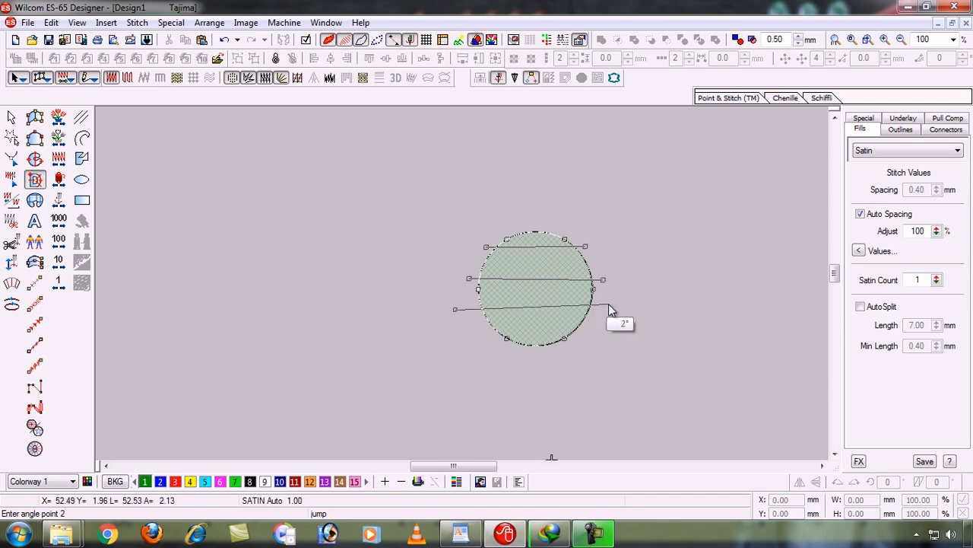
pyautogui.click(641, 318)
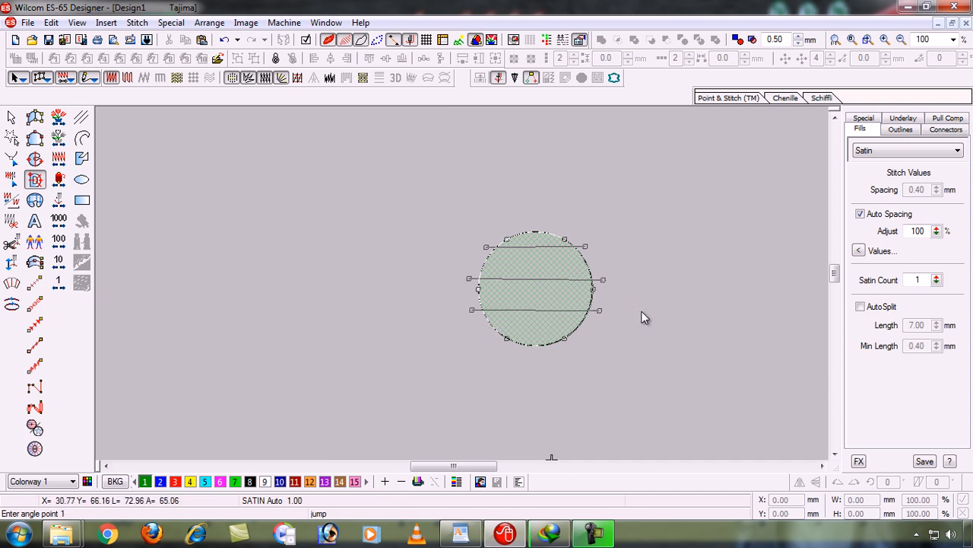
pyautogui.click(467, 332)
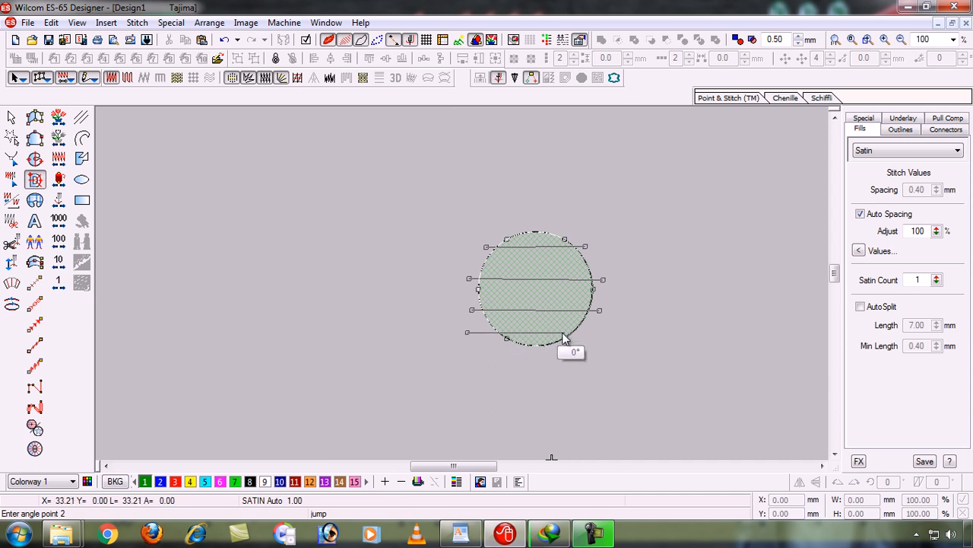
pyautogui.click(627, 334)
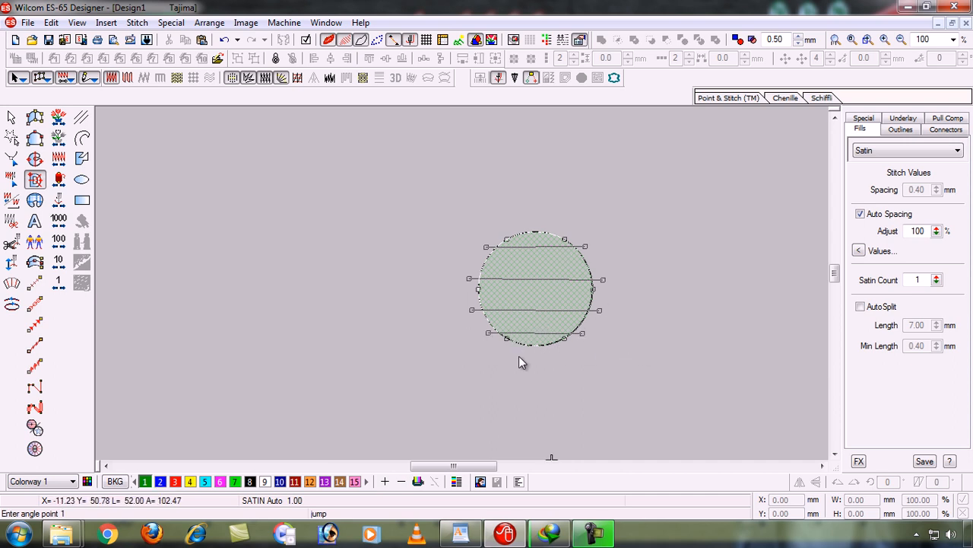
pyautogui.press('Return')
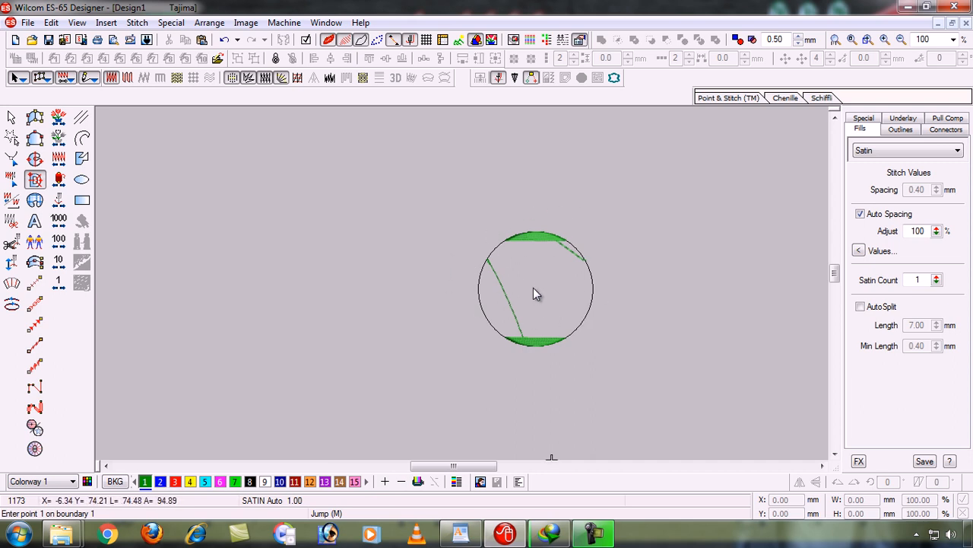
# Step: Select the fusion-filled circle and change its fill type to Tatami
pyautogui.press('Escape')
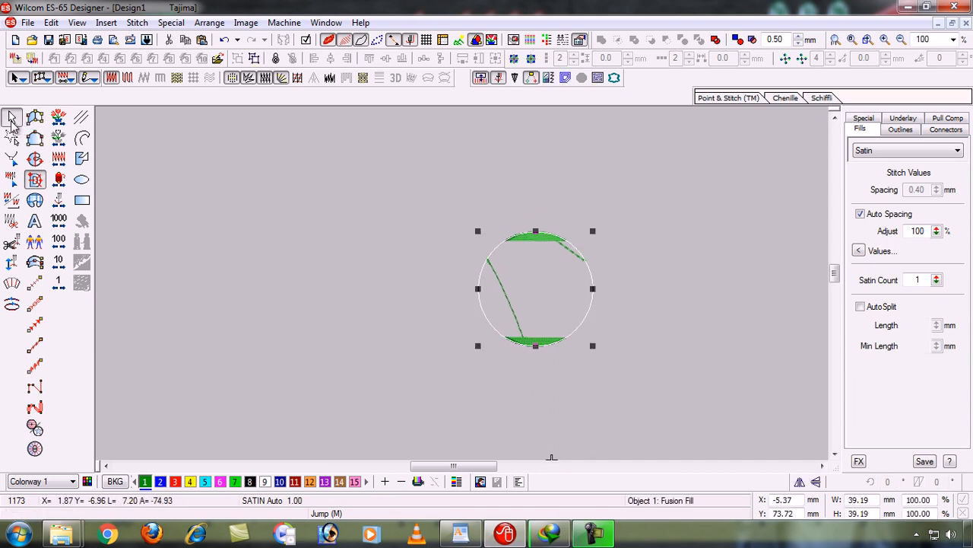
pyautogui.click(127, 77)
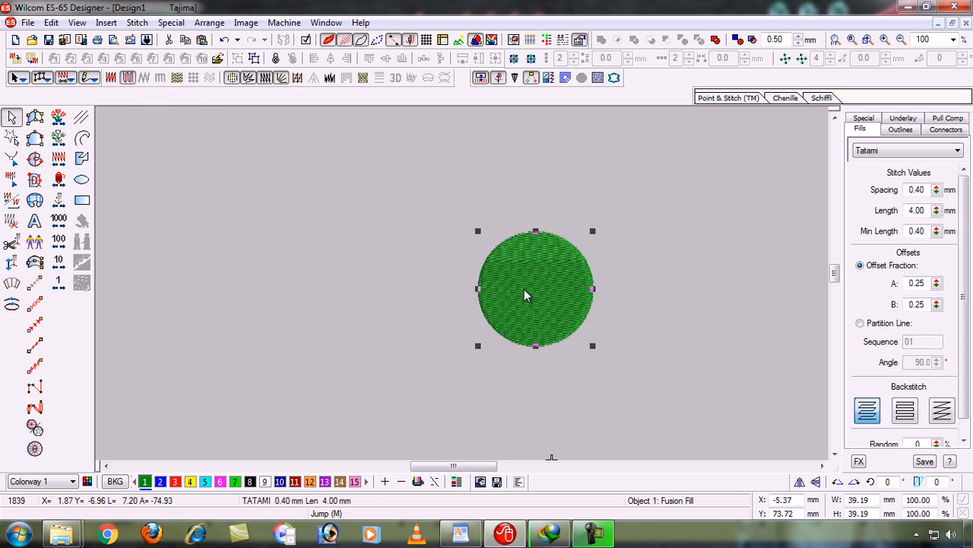
# Step: Try Satin on the circle, toggling Auto Split on and off and Auto Jump off and on, and return the fill to Tatami
pyautogui.click(111, 78)
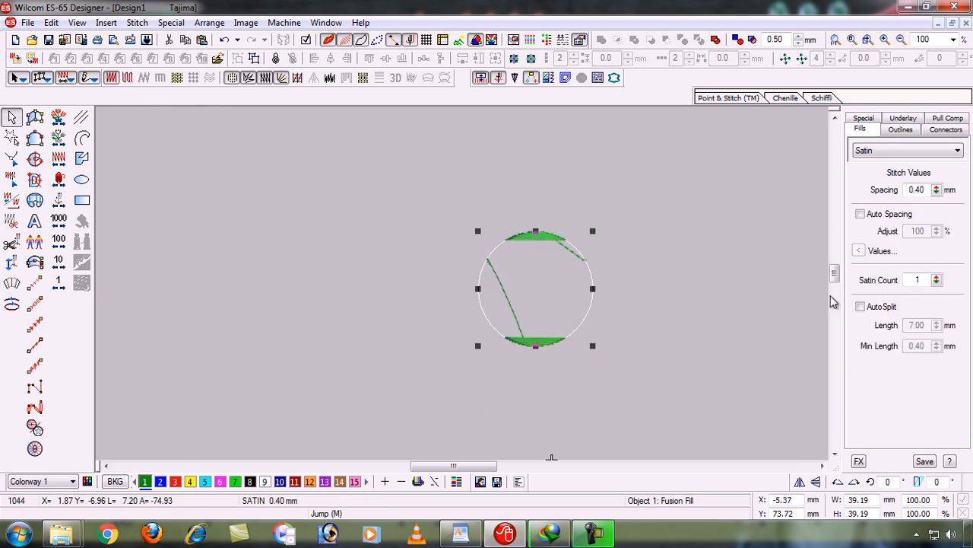
pyautogui.click(860, 306)
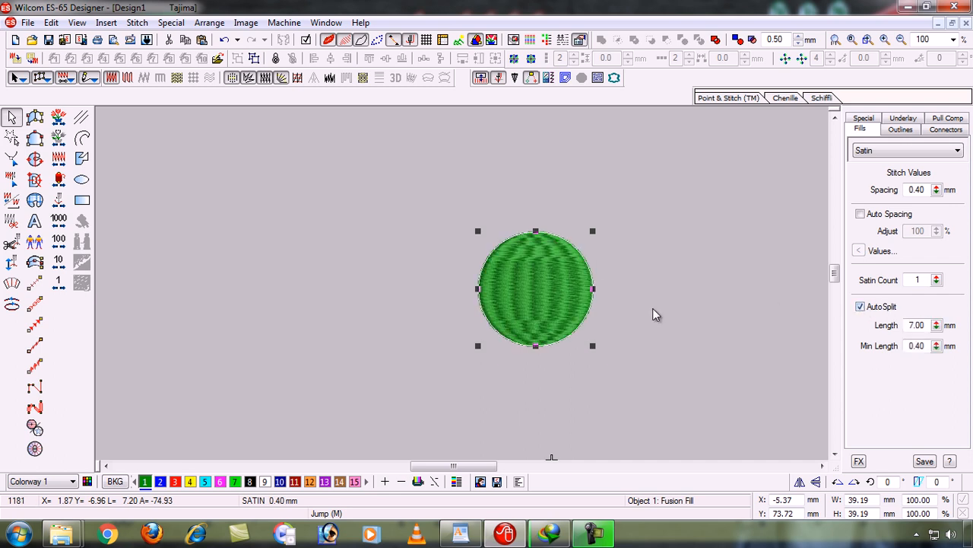
pyautogui.click(861, 306)
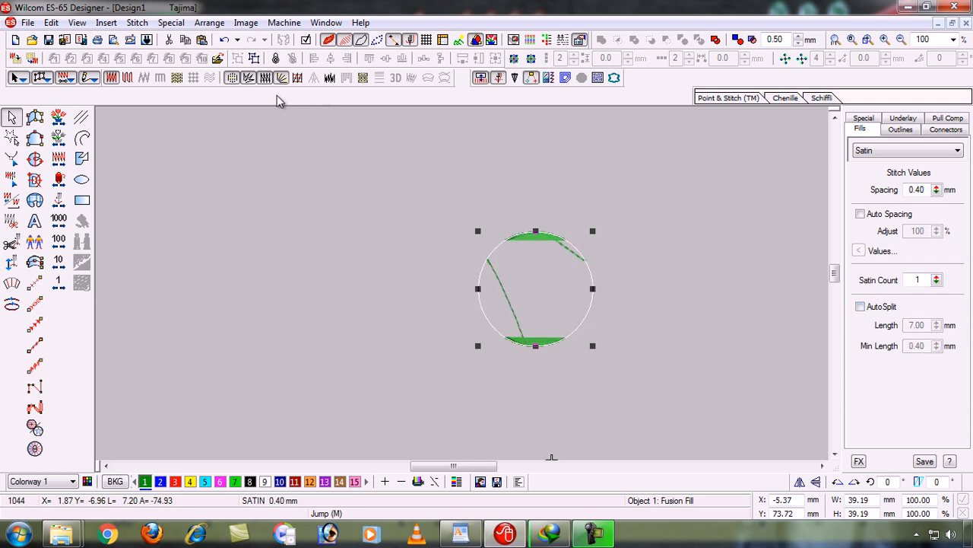
pyautogui.click(232, 77)
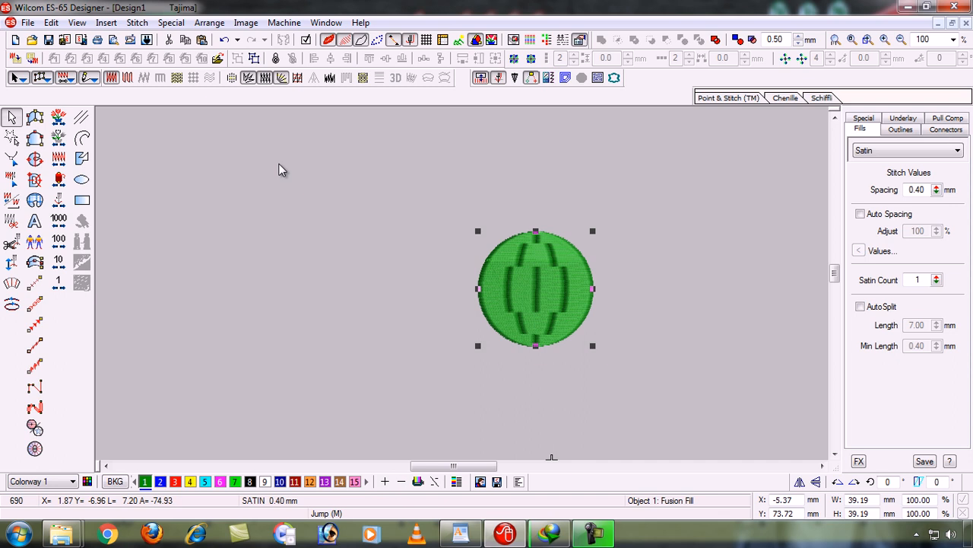
pyautogui.click(231, 79)
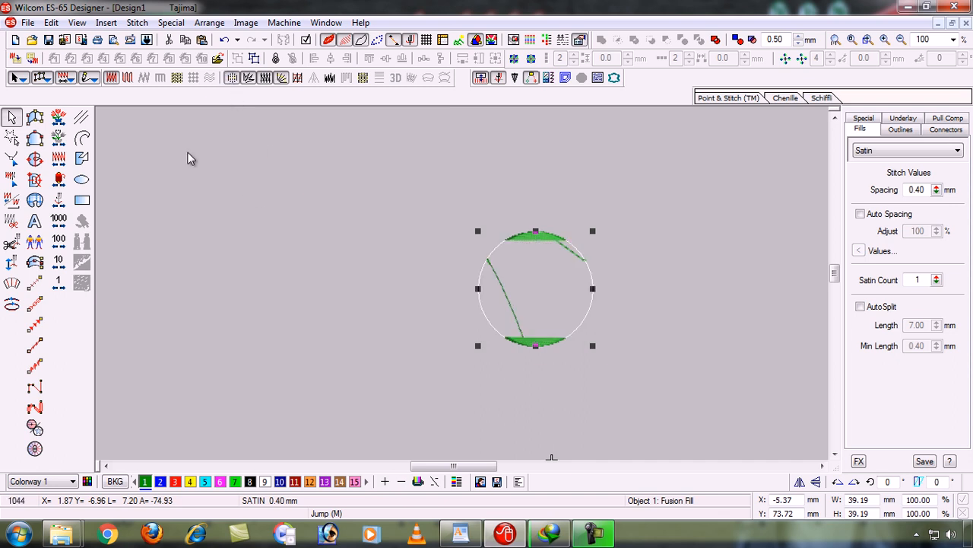
pyautogui.click(128, 79)
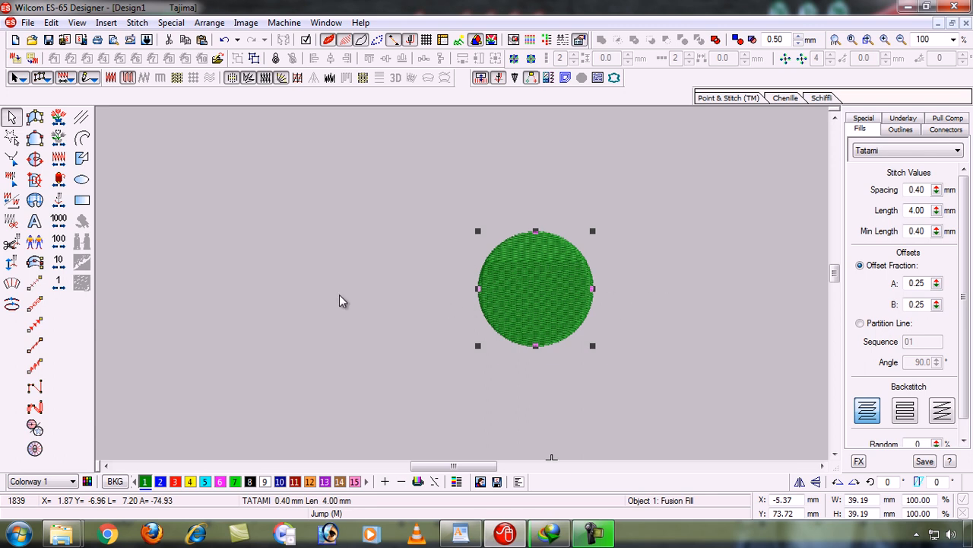
# Step: Digitize a second, roughly circular Fusion Fill outline with alternating corner and curve points in the empty area beside the filled circle
pyautogui.click(315, 301)
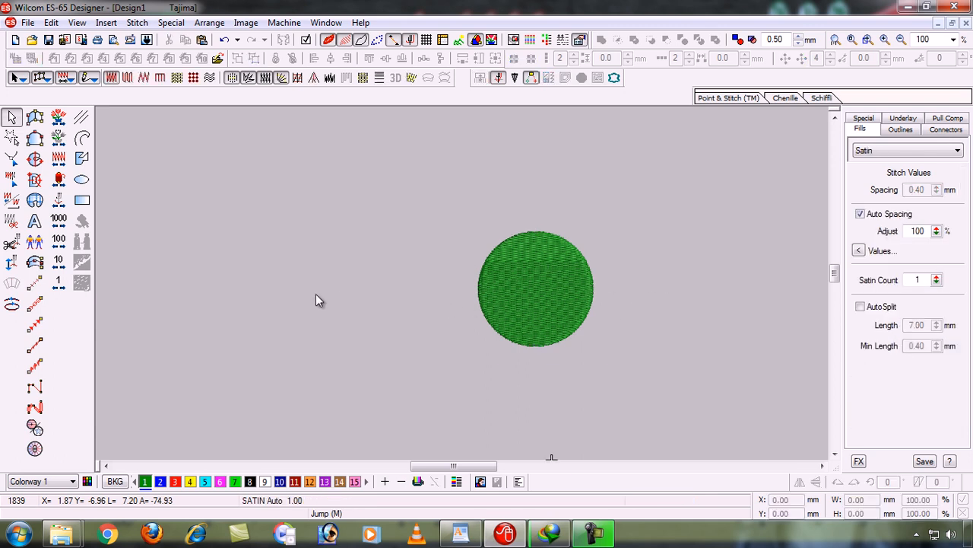
pyautogui.click(35, 182)
pyautogui.click(201, 270)
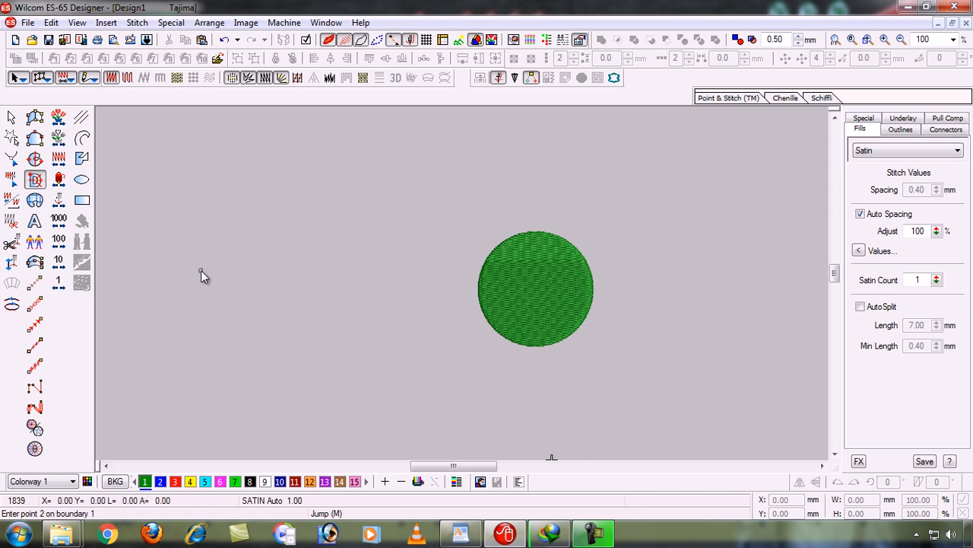
pyautogui.rightClick(201, 213)
pyautogui.click(308, 224)
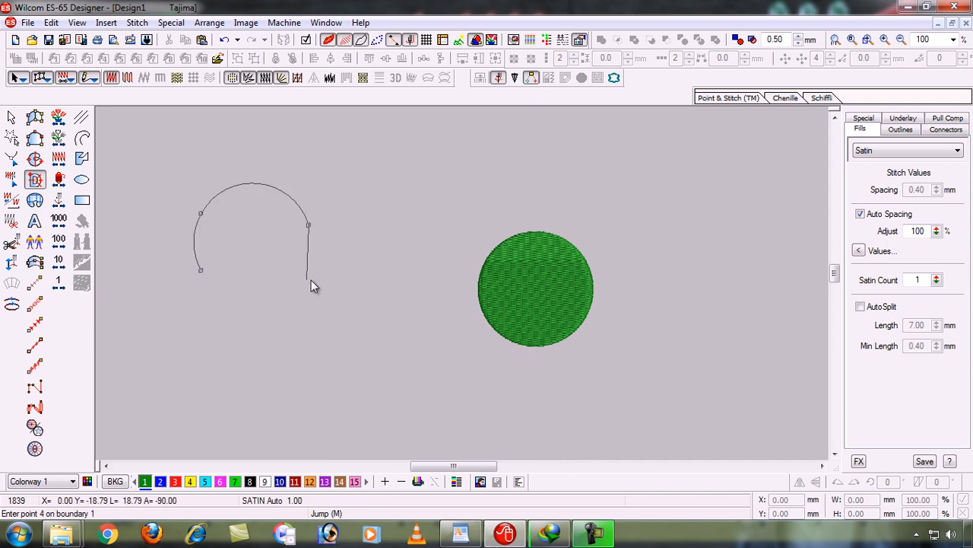
pyautogui.rightClick(299, 279)
pyautogui.click(245, 292)
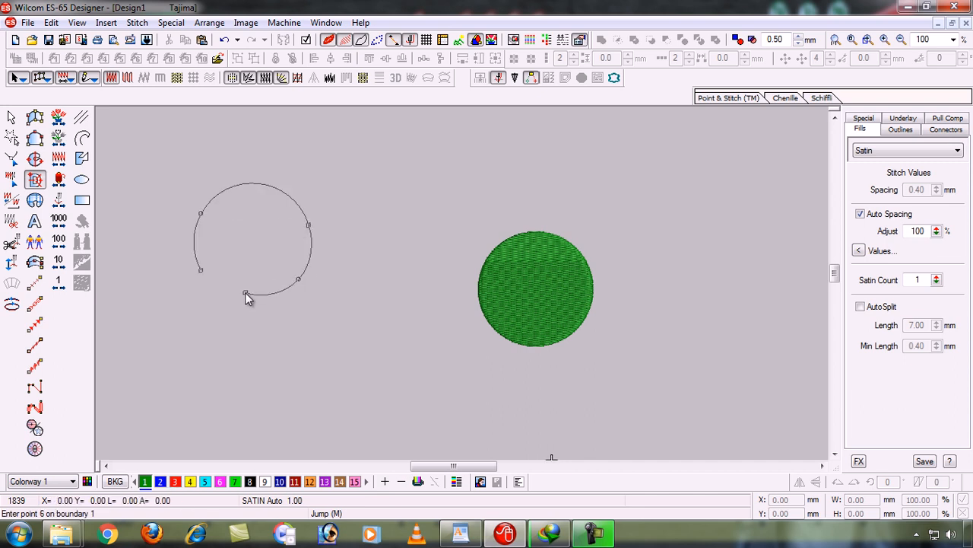
pyautogui.rightClick(201, 272)
pyautogui.press('Return')
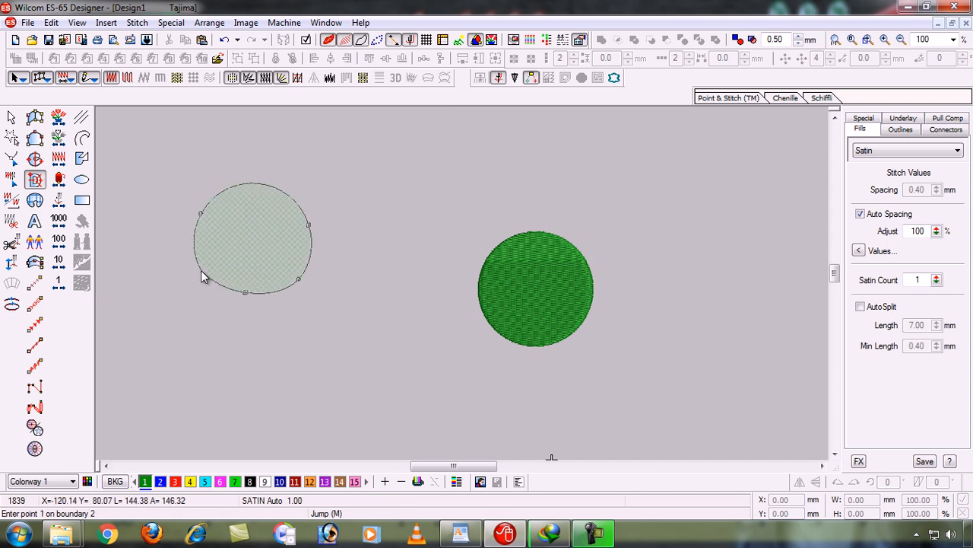
# Step: Remove the stray points of the new shape's second boundary and finish entering its boundaries
pyautogui.click(187, 199)
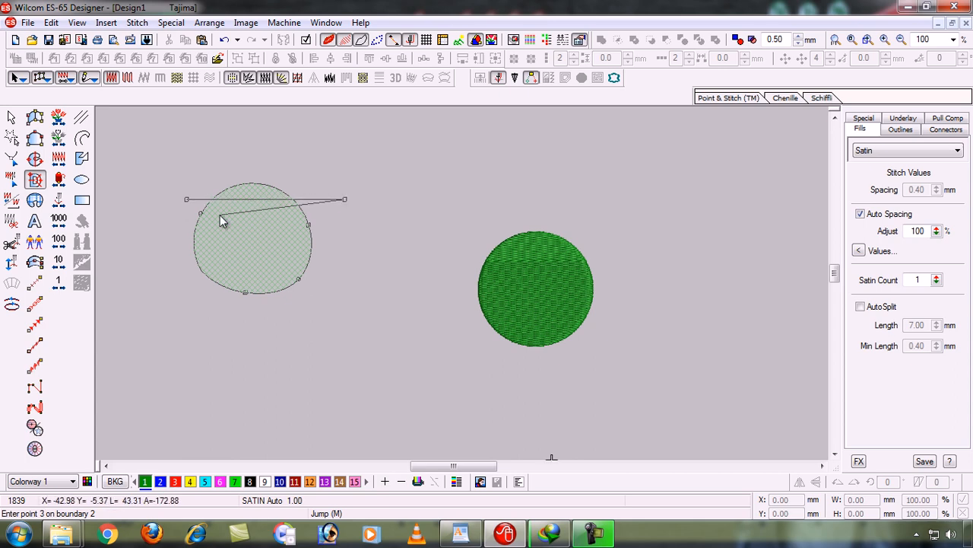
pyautogui.press('BackSpace')
pyautogui.press('Return')
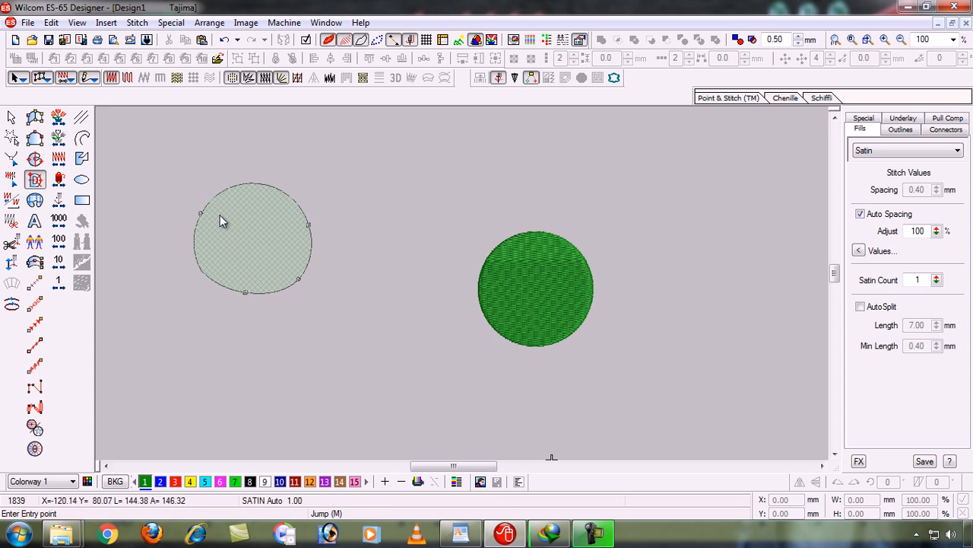
# Step: Define four nearly horizontal stitch angles spaced down the new round Fusion Fill shape and generate its stitches
pyautogui.press('Return')
pyautogui.click(177, 199)
pyautogui.click(348, 200)
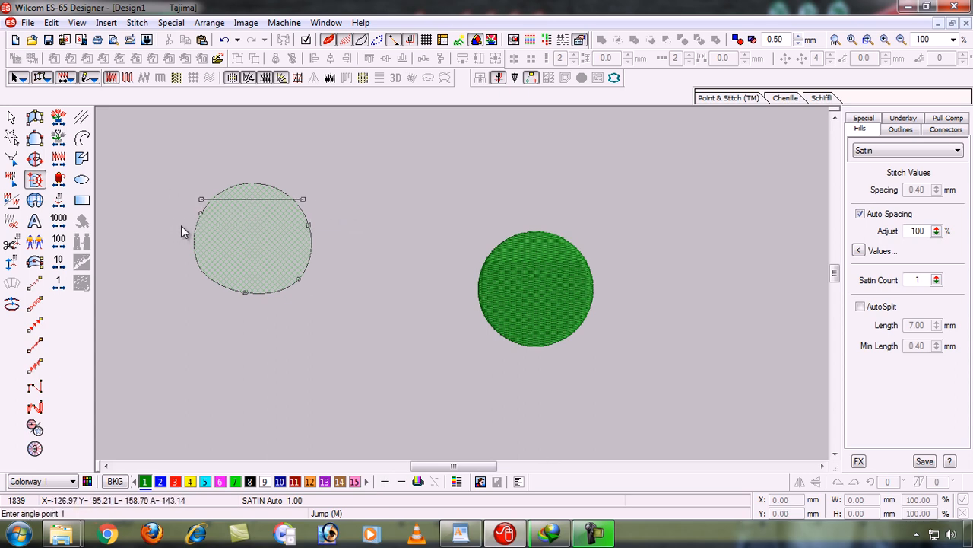
pyautogui.click(181, 226)
pyautogui.click(361, 234)
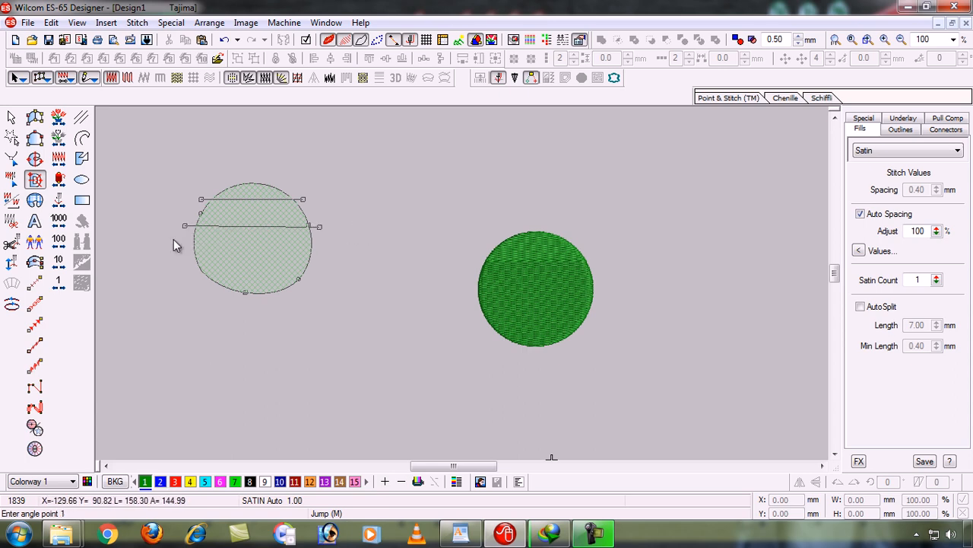
pyautogui.click(173, 241)
pyautogui.click(366, 255)
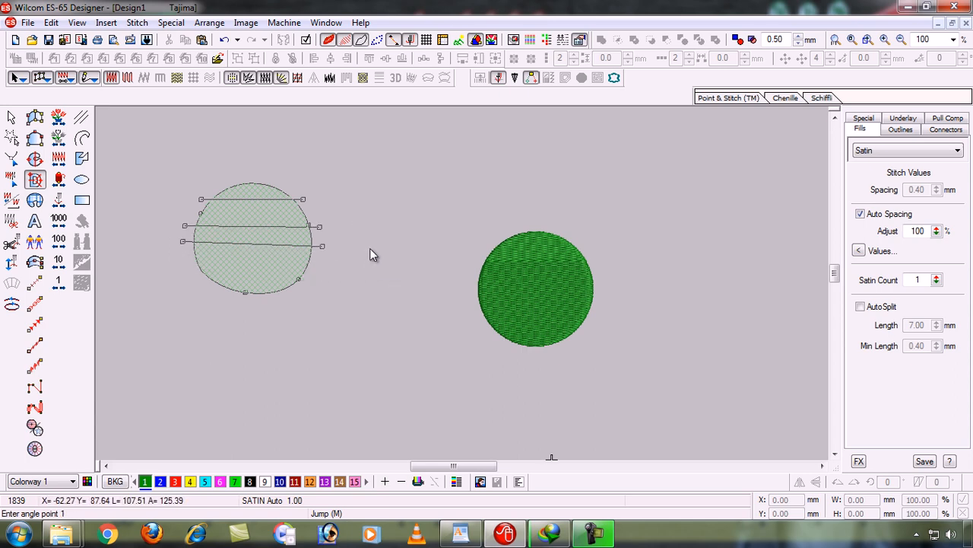
pyautogui.click(190, 276)
pyautogui.click(339, 282)
pyautogui.press('Return')
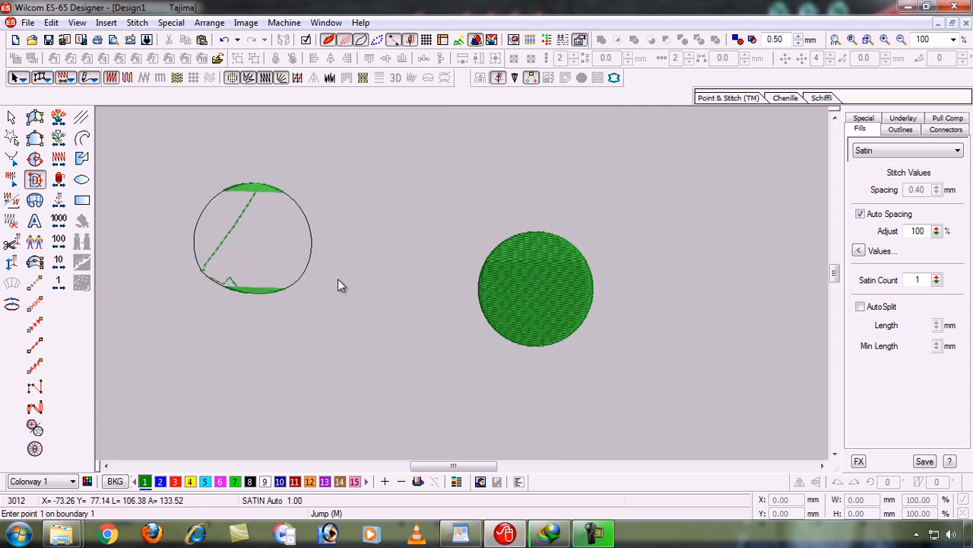
# Step: Select the new round shape, try Tatami on it, and set it back to Satin with Auto Split enabled
pyautogui.click(10, 116)
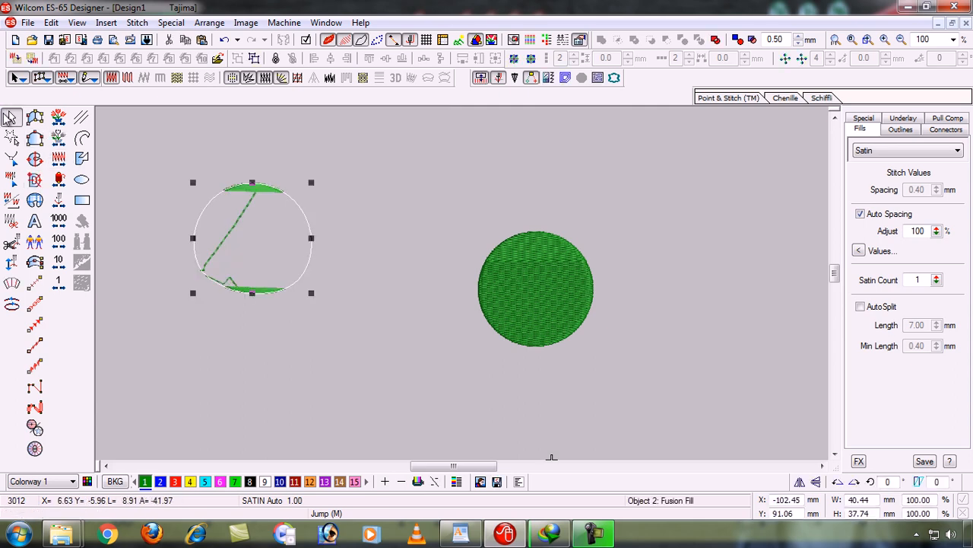
pyautogui.click(129, 79)
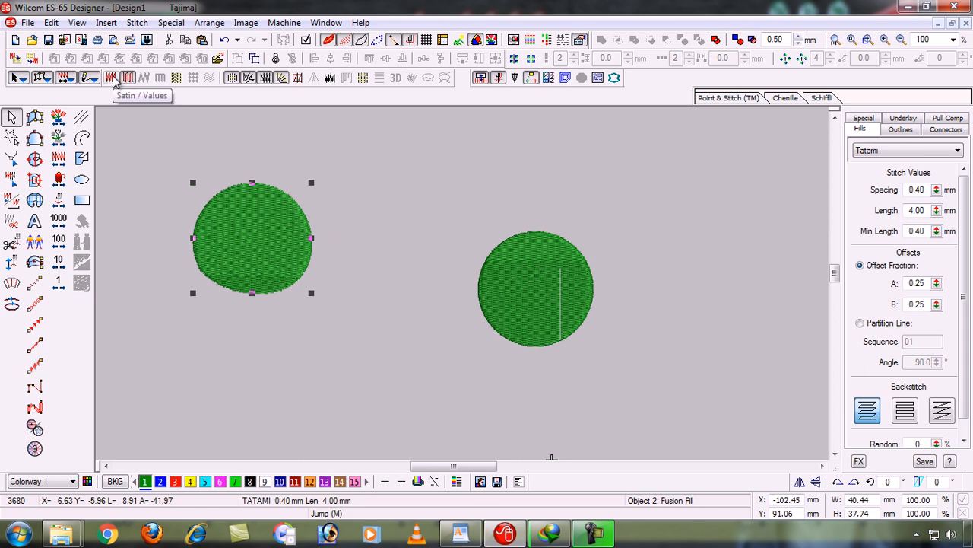
pyautogui.click(112, 78)
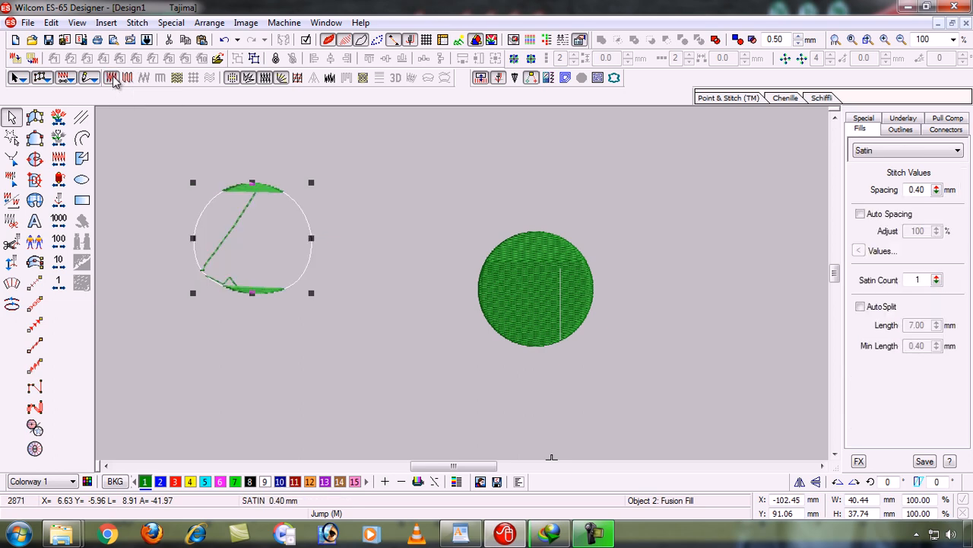
pyautogui.click(860, 307)
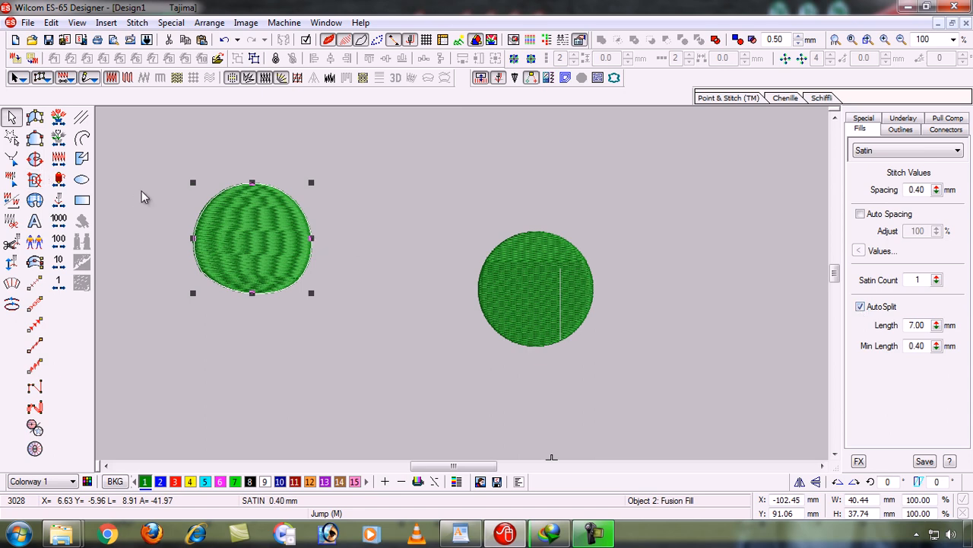
# Step: Reshape the round shape's four stitch angles by raising their right ends so the stitches slant upward
pyautogui.click(11, 158)
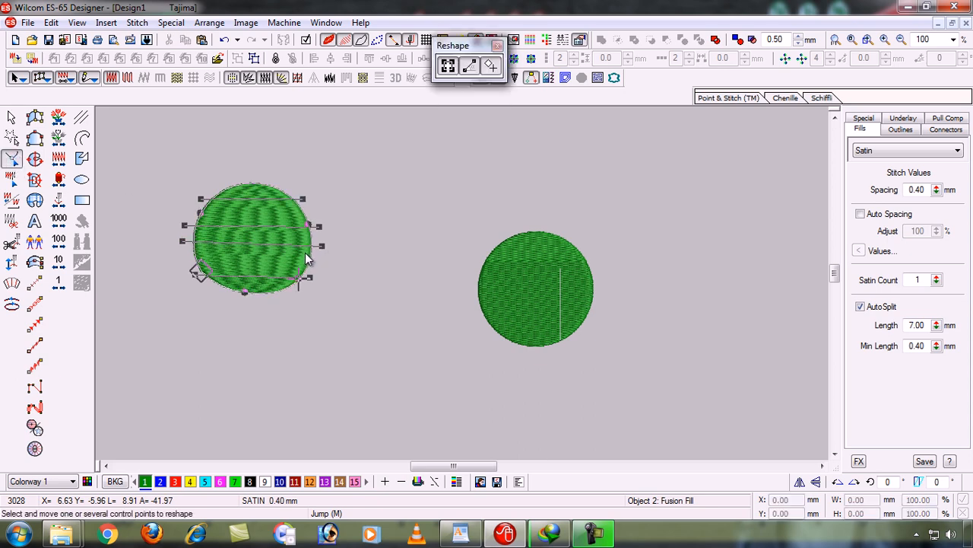
pyautogui.moveTo(311, 194)
pyautogui.mouseDown()
pyautogui.moveTo(308, 166)
pyautogui.moveTo(301, 177)
pyautogui.mouseUp()
pyautogui.moveTo(318, 227); pyautogui.dragTo(327, 202)
pyautogui.moveTo(324, 187); pyautogui.dragTo(322, 190)
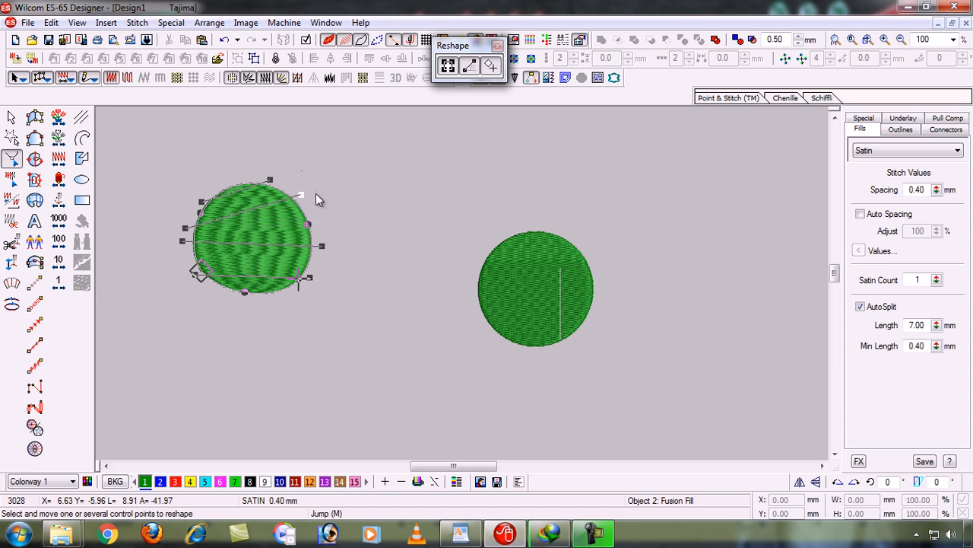
pyautogui.moveTo(323, 243); pyautogui.dragTo(312, 206)
pyautogui.moveTo(311, 276); pyautogui.dragTo(321, 231)
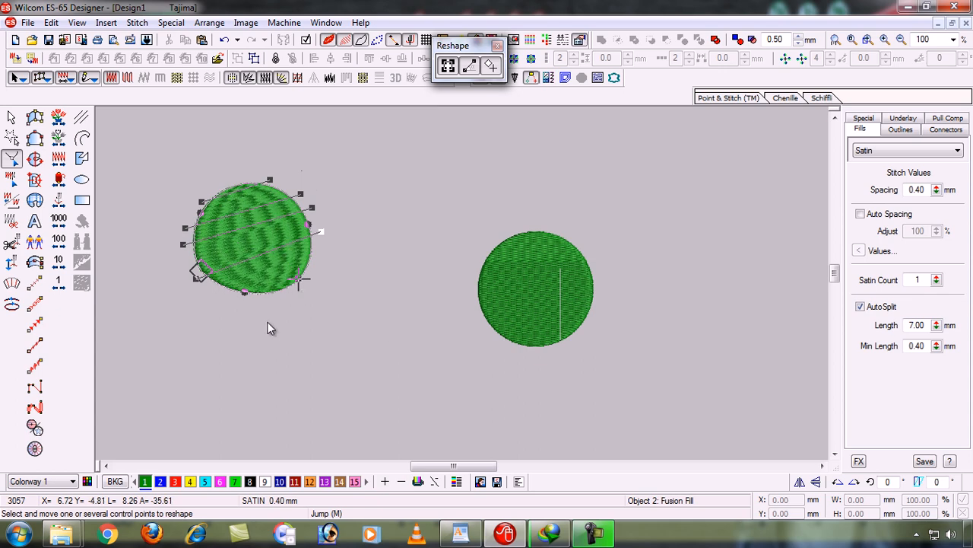
pyautogui.press('Escape')
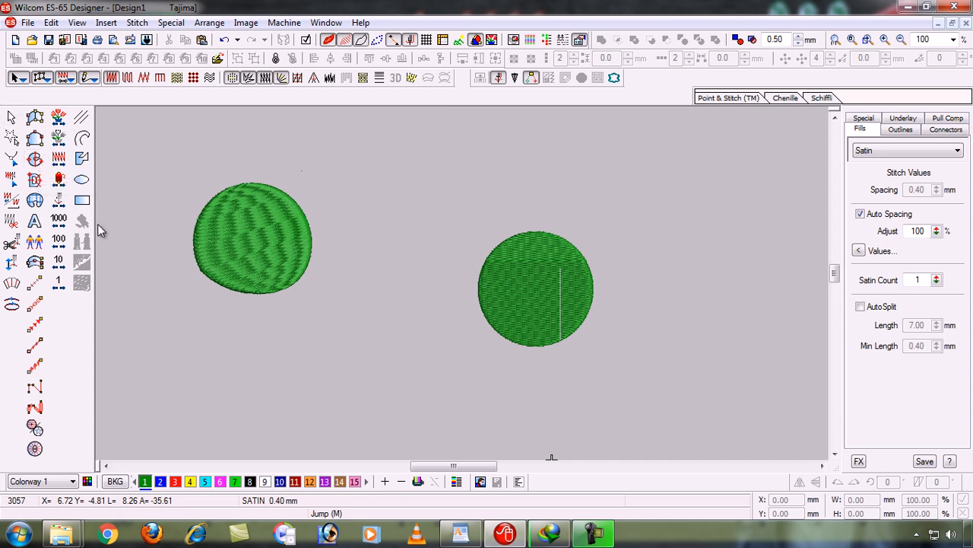
# Step: Draw an outline circle about 52 mm in diameter between and below the two filled shapes
pyautogui.click(81, 180)
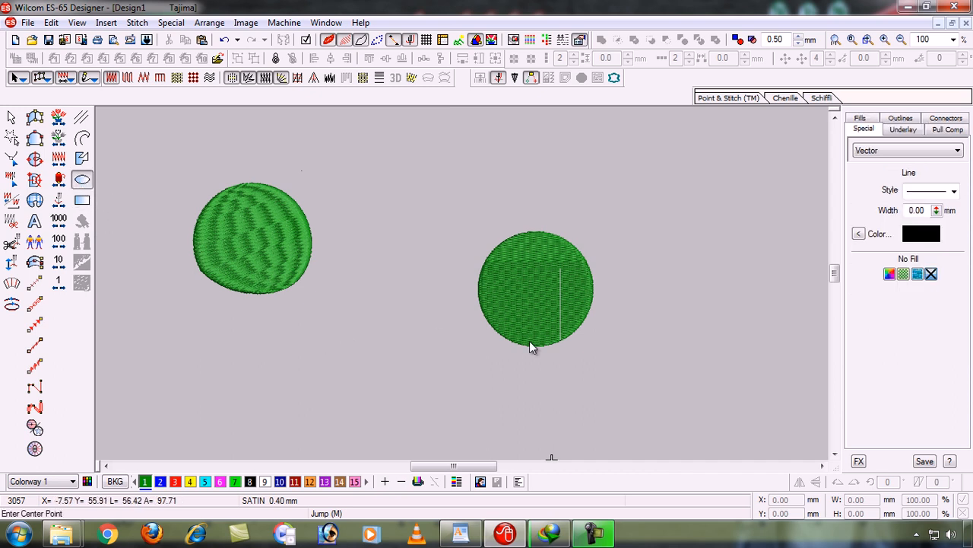
pyautogui.click(372, 336)
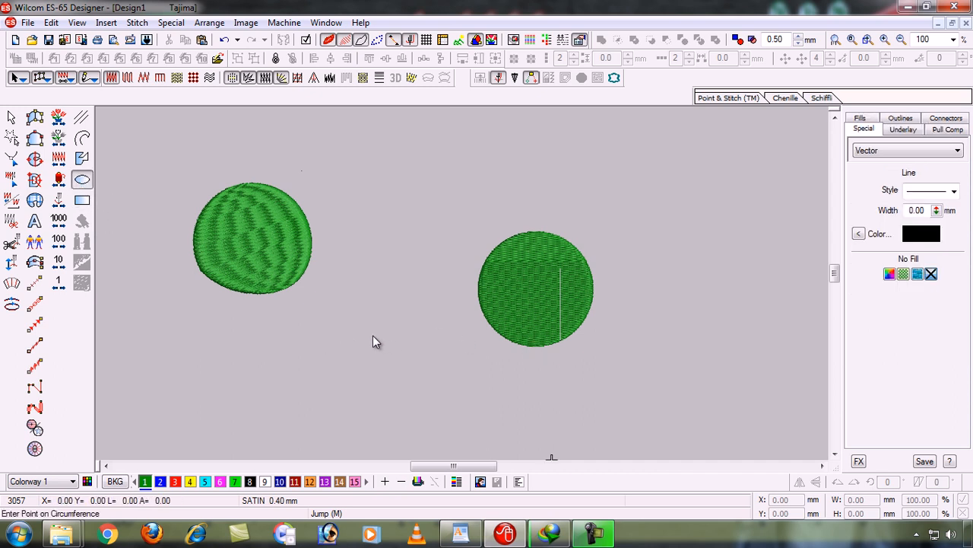
pyautogui.click(390, 408)
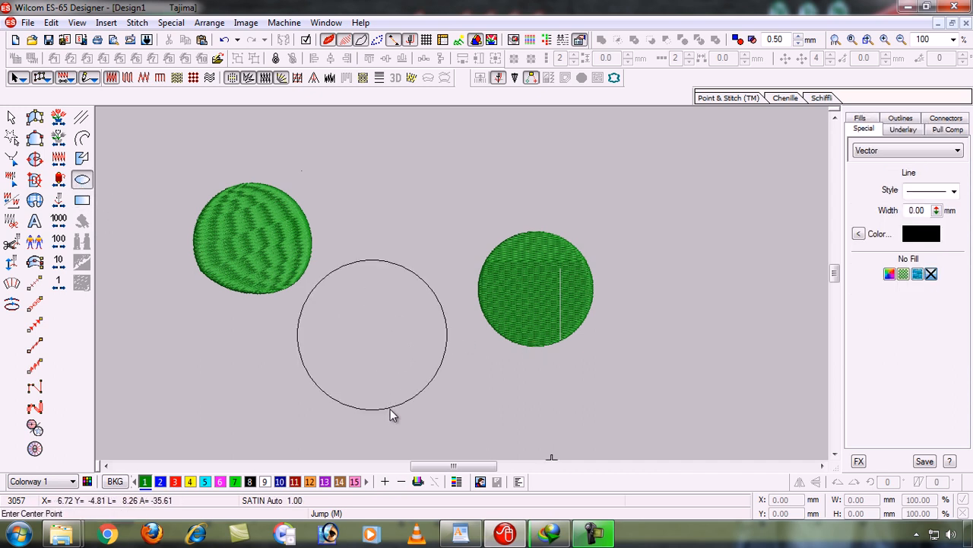
# Step: Convert the outline circle to a Complex Fill with default entry and exit points and a nearly horizontal stitch angle
pyautogui.click(12, 116)
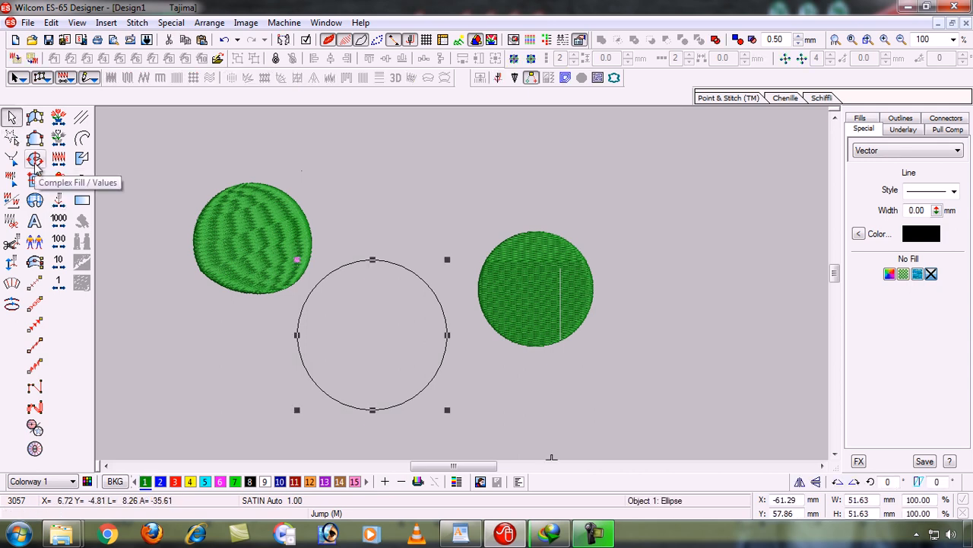
pyautogui.click(35, 161)
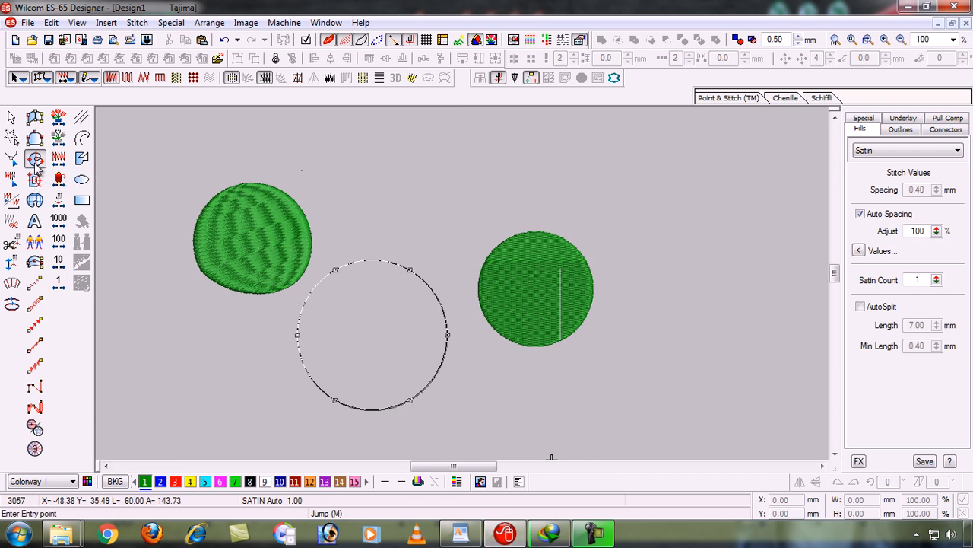
pyautogui.click(275, 308)
pyautogui.click(274, 312)
pyautogui.click(274, 312)
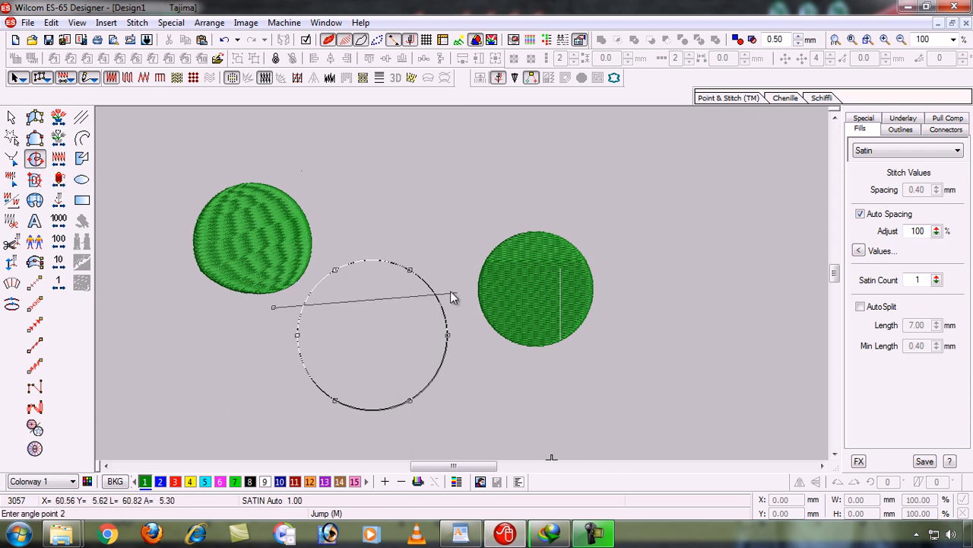
pyautogui.click(516, 315)
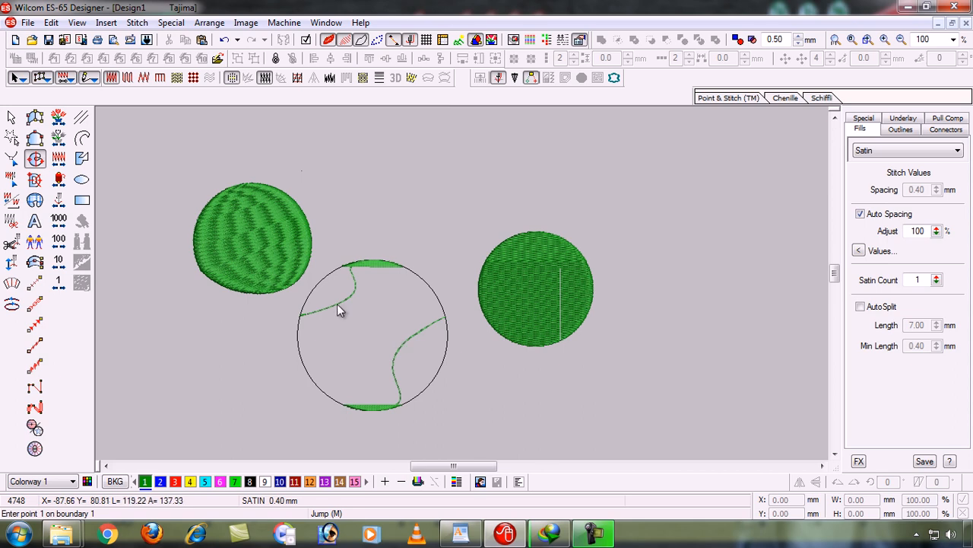
# Step: Select the Complex Fill circle and enable Auto Split for its Satin fill
pyautogui.click(13, 117)
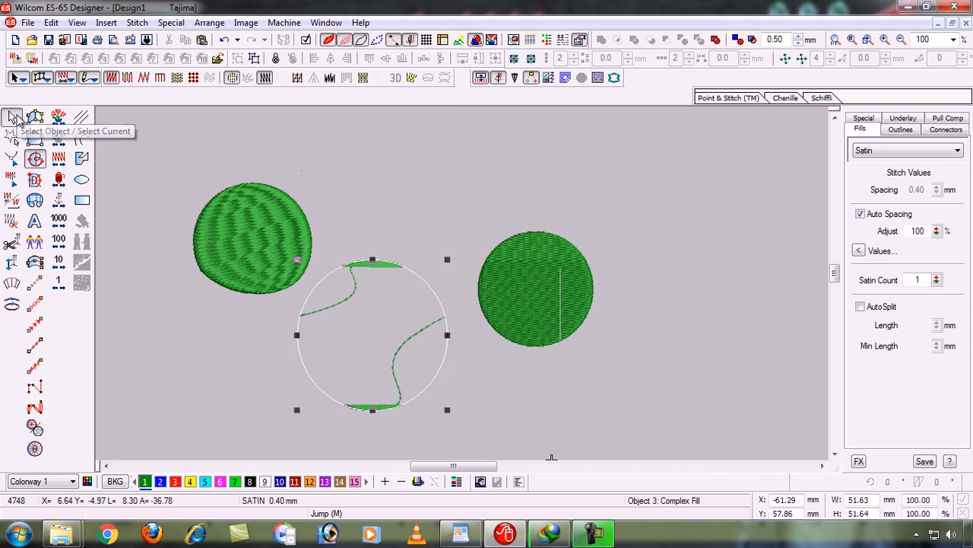
pyautogui.click(860, 306)
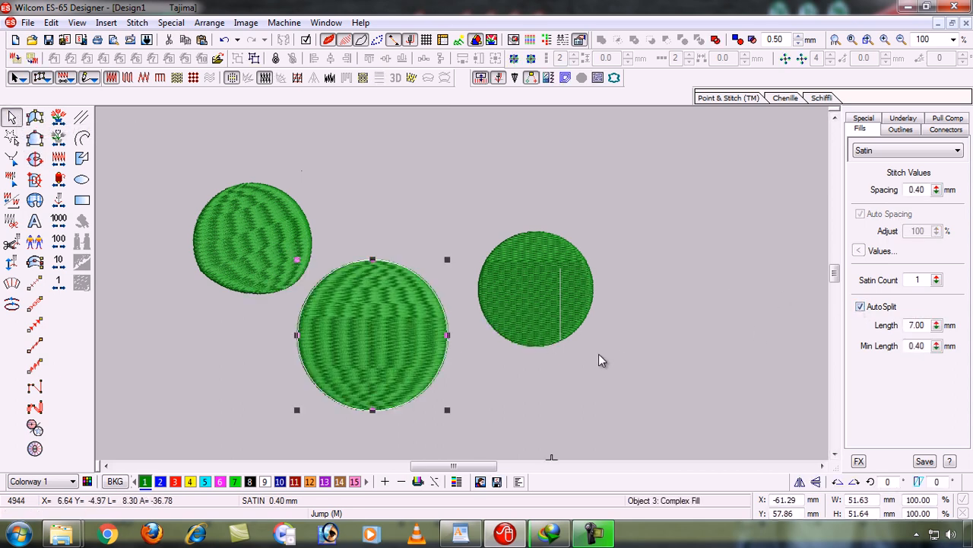
pyautogui.click(533, 382)
# Step: Add three stitch angles to the large circle, each slanting up to the right, and regenerate its stitches
pyautogui.click(372, 334)
pyautogui.click(12, 284)
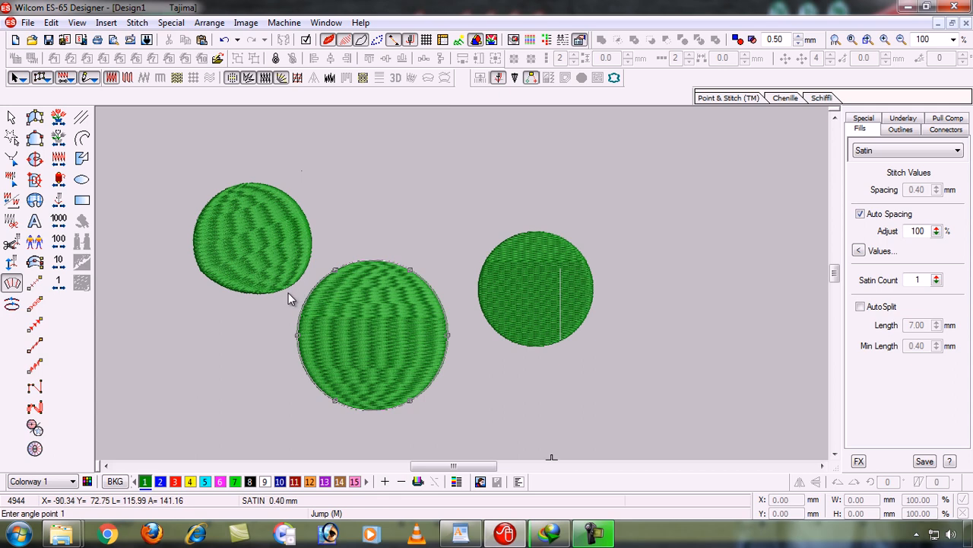
pyautogui.click(277, 364)
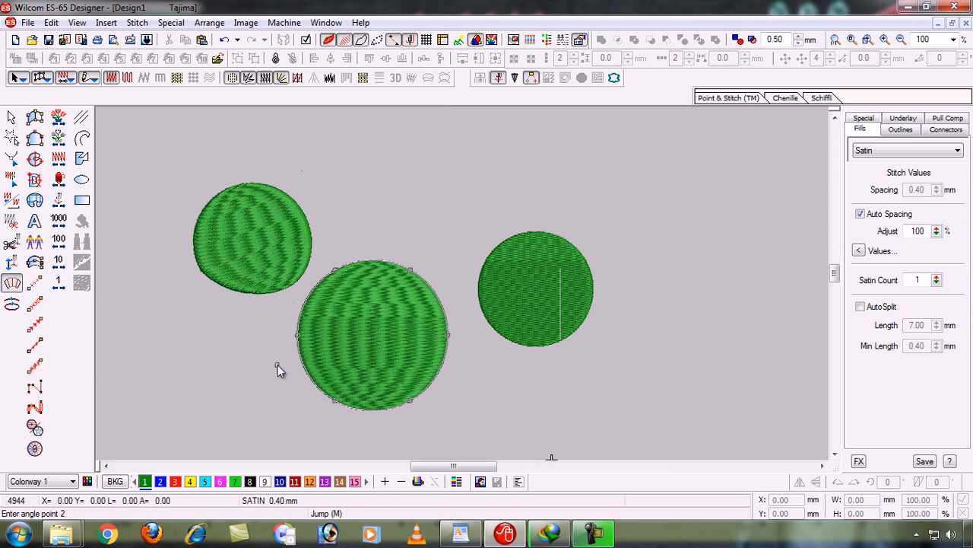
pyautogui.click(438, 227)
pyautogui.click(495, 231)
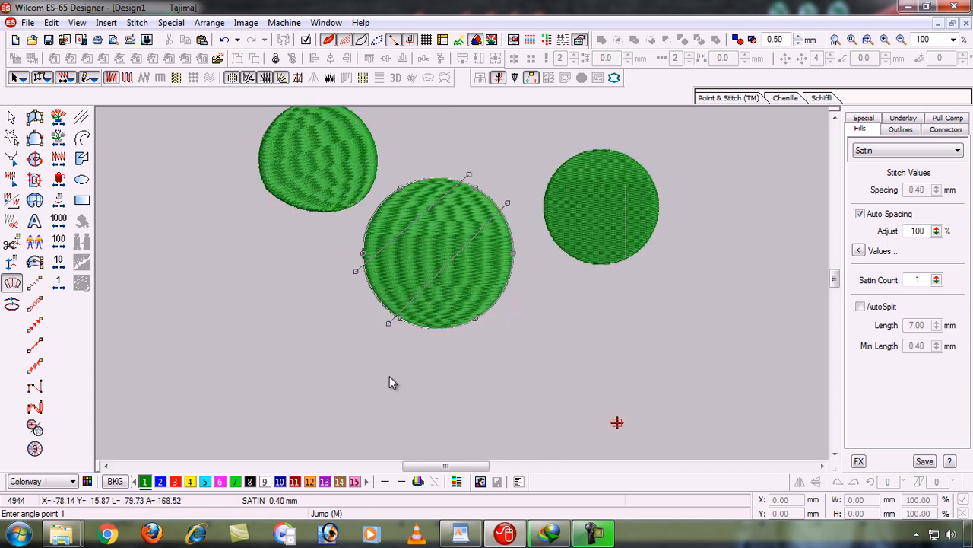
pyautogui.click(421, 350)
pyautogui.click(549, 226)
pyautogui.press('Return')
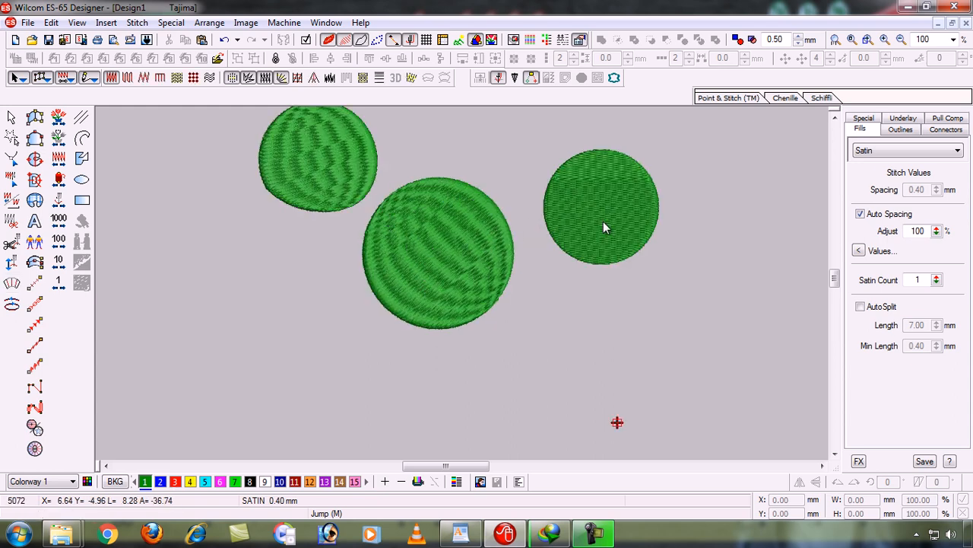
# Step: Select the large circle and show its stitch angles and control points for reshaping
pyautogui.click(835, 117)
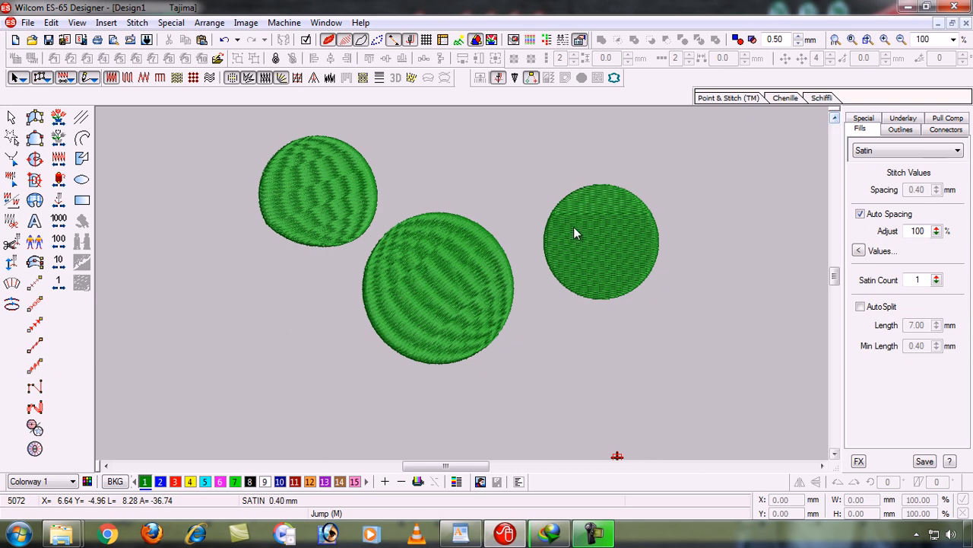
pyautogui.click(390, 254)
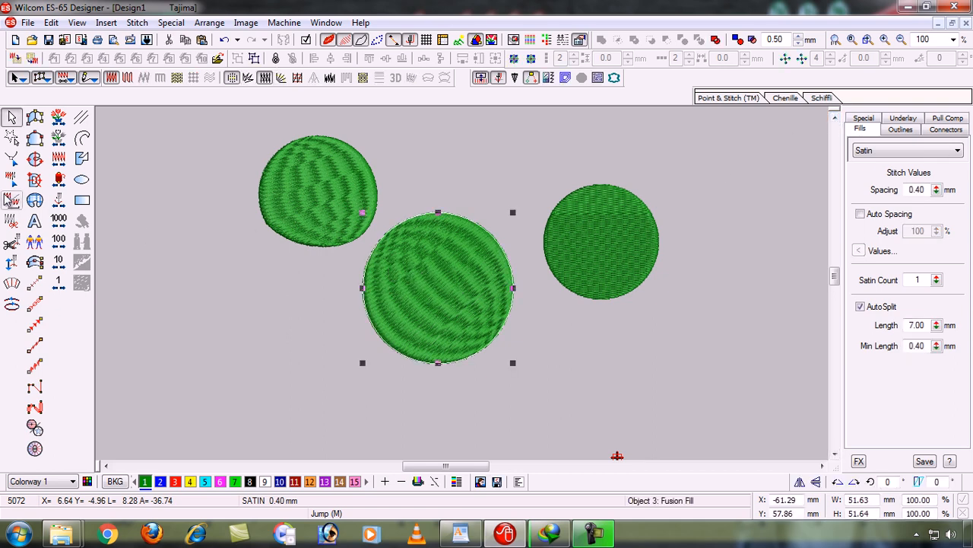
pyautogui.click(11, 158)
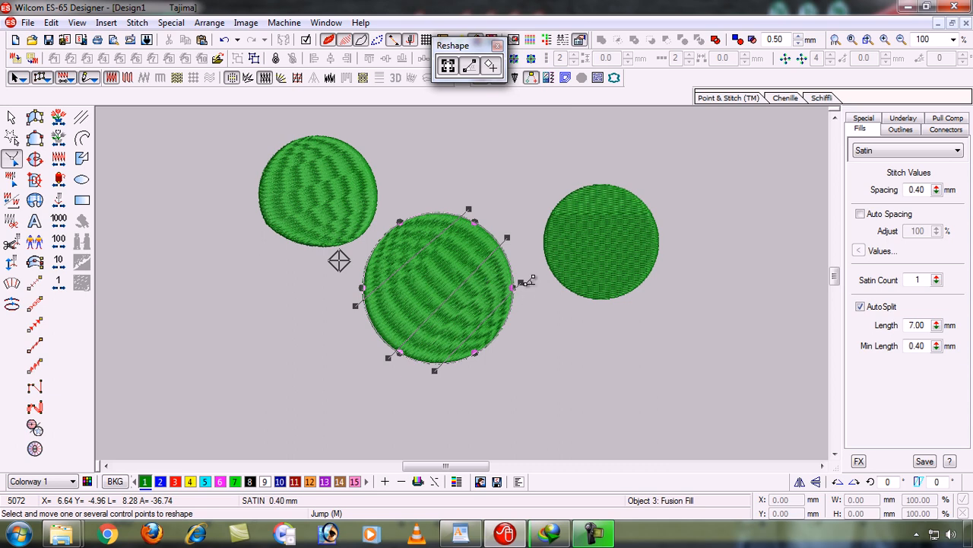